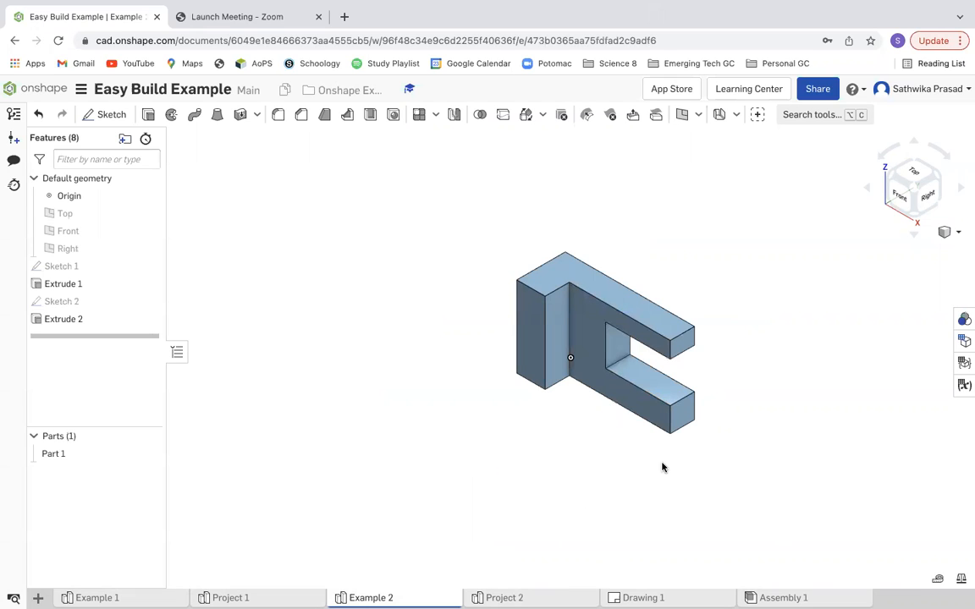
# Step: Examine the dimensioned views in Drawing 1 and compare them with the Example 2 part seen from the top
pyautogui.click(643, 598)
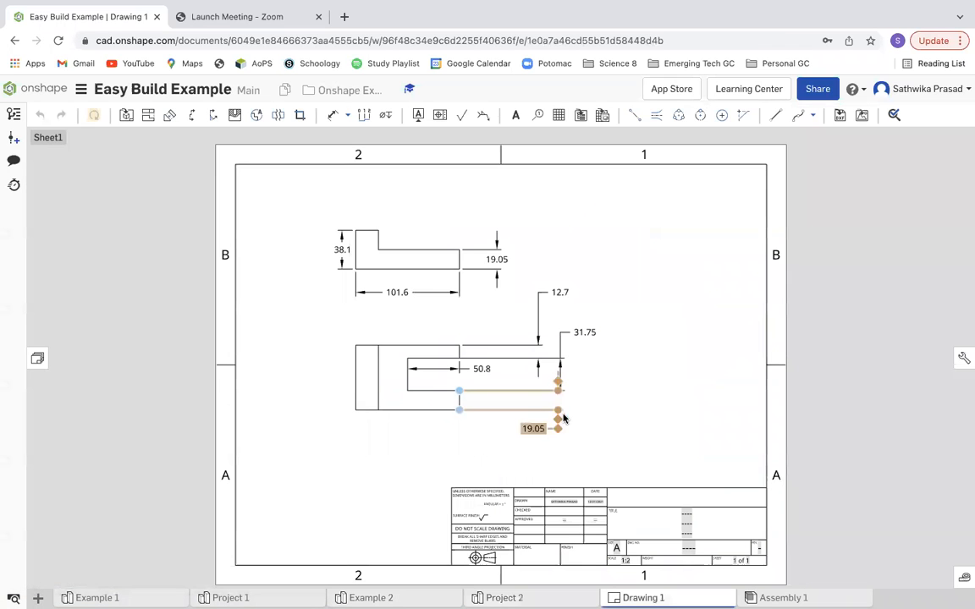
pyautogui.click(779, 306)
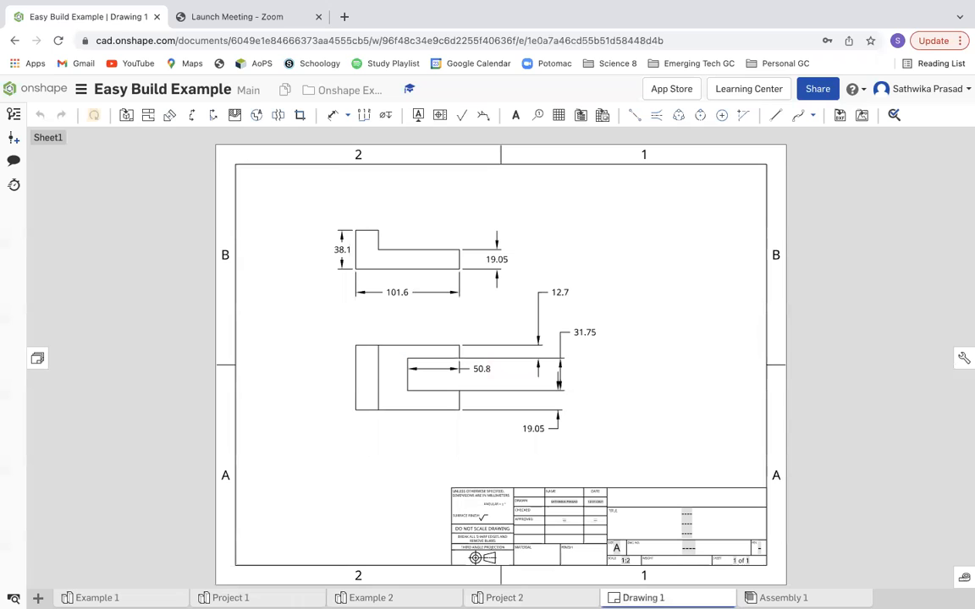
pyautogui.moveTo(394, 596)
pyautogui.click(371, 598)
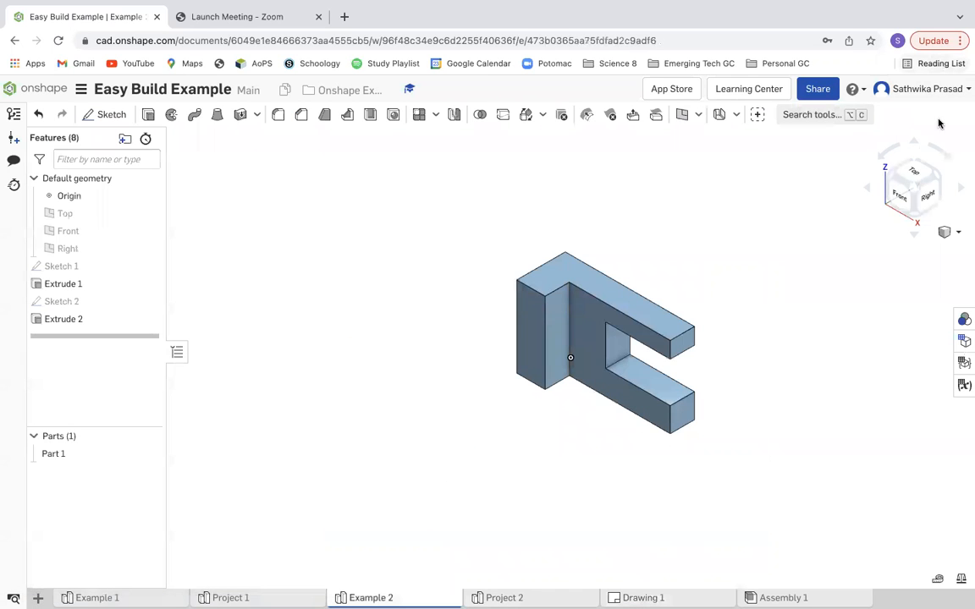
pyautogui.click(926, 191)
pyautogui.click(946, 232)
pyautogui.click(931, 247)
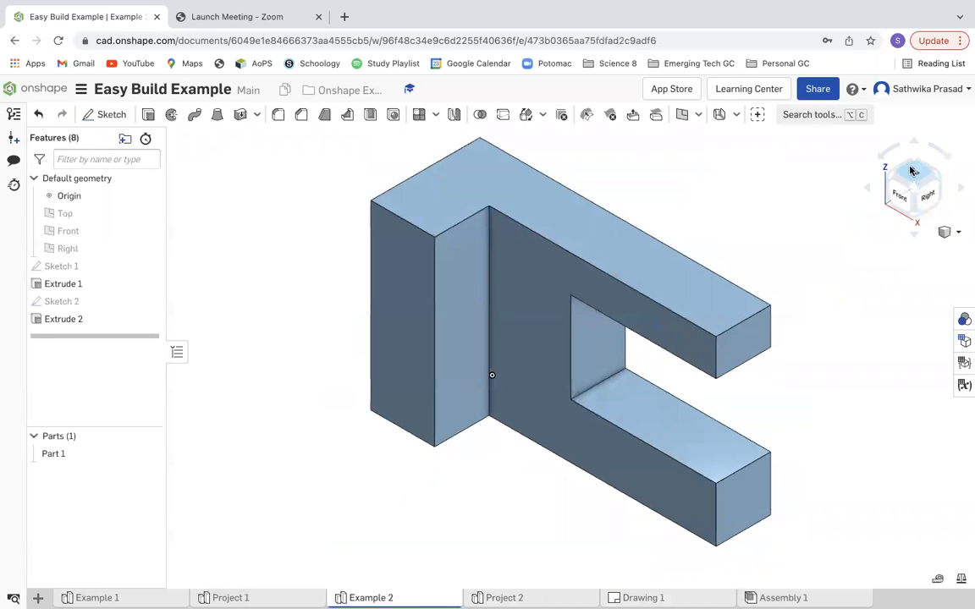
pyautogui.click(916, 173)
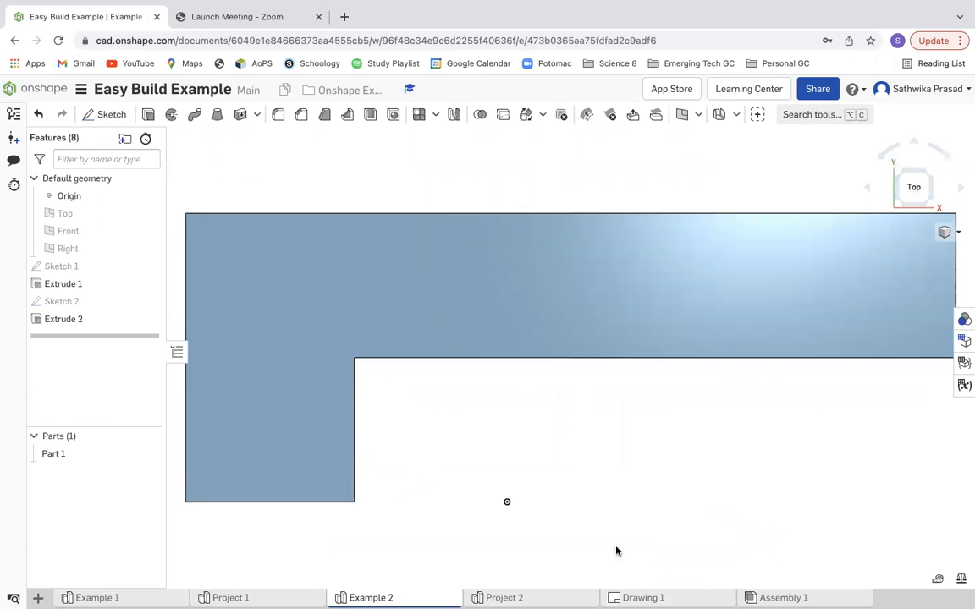
pyautogui.click(644, 597)
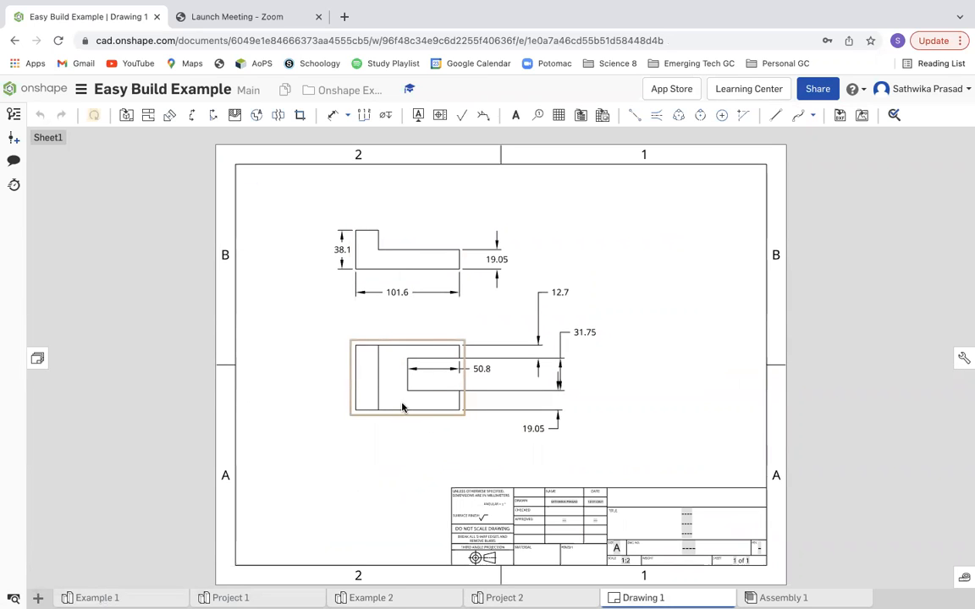
# Step: Compare the front view of the Example 2 part with the lower view in Drawing 1
pyautogui.click(371, 597)
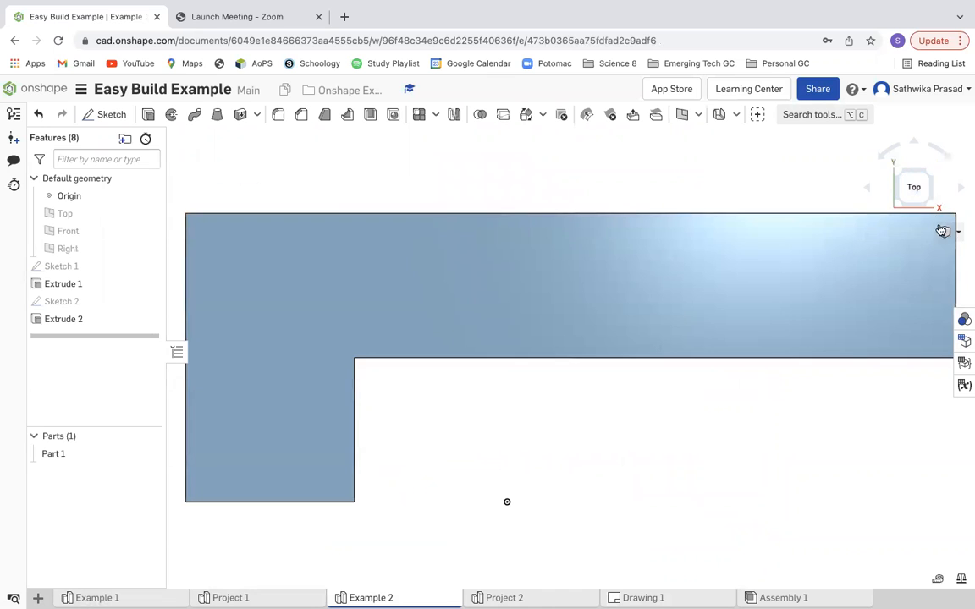
pyautogui.click(944, 231)
pyautogui.click(922, 248)
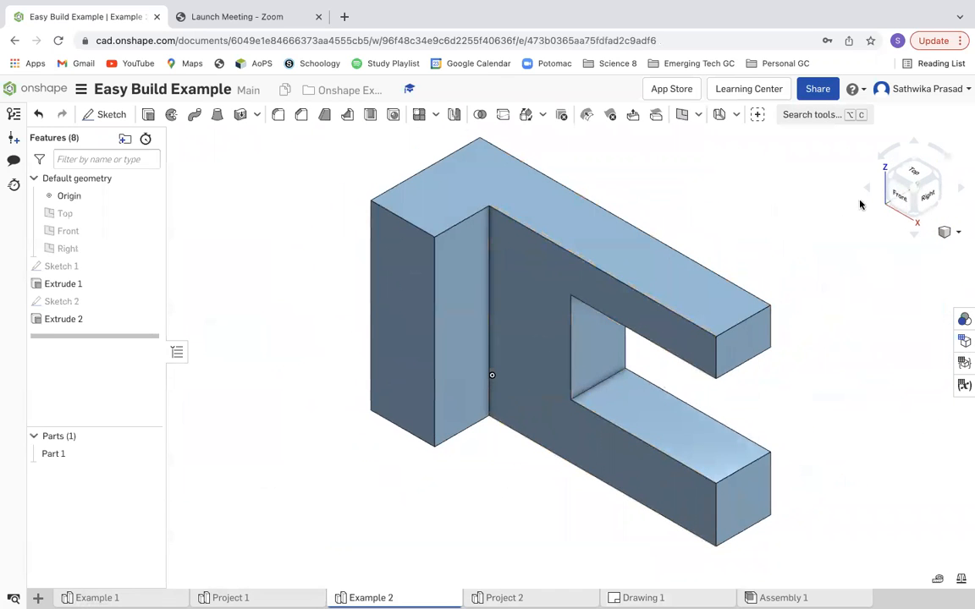
pyautogui.click(899, 195)
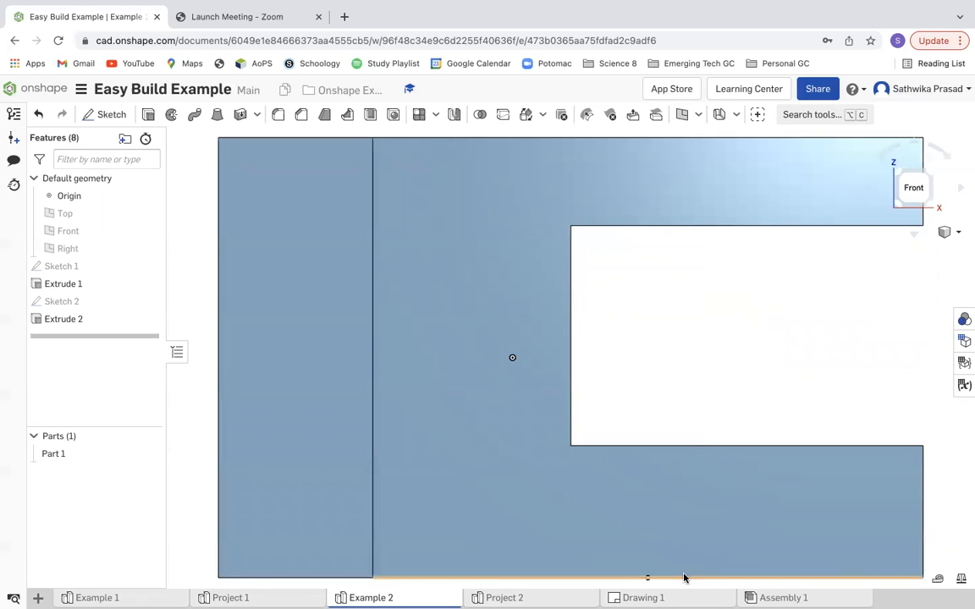
pyautogui.click(643, 597)
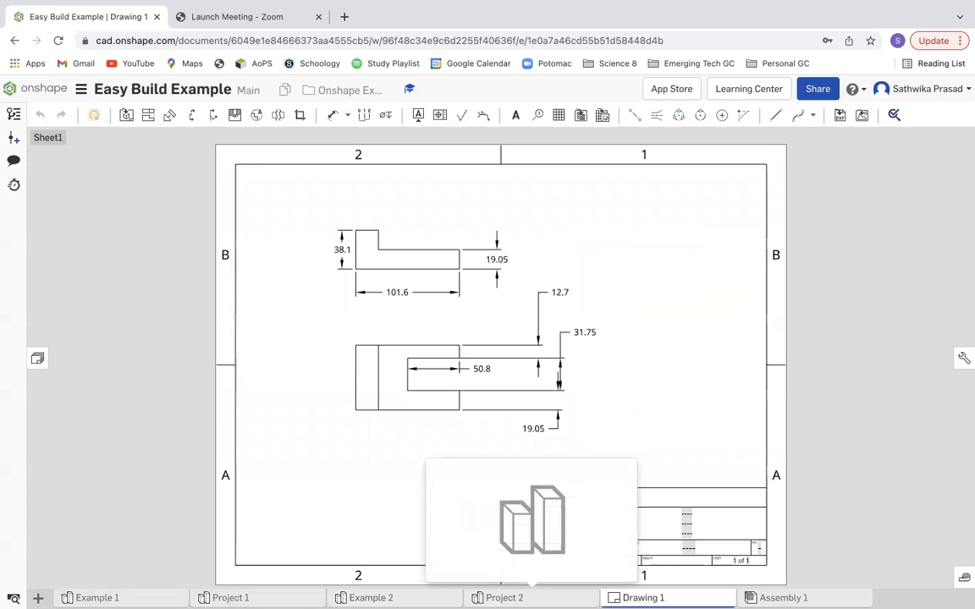
# Step: Review the L-shaped upper view in Drawing 1 alongside the Example 2 model
pyautogui.click(525, 598)
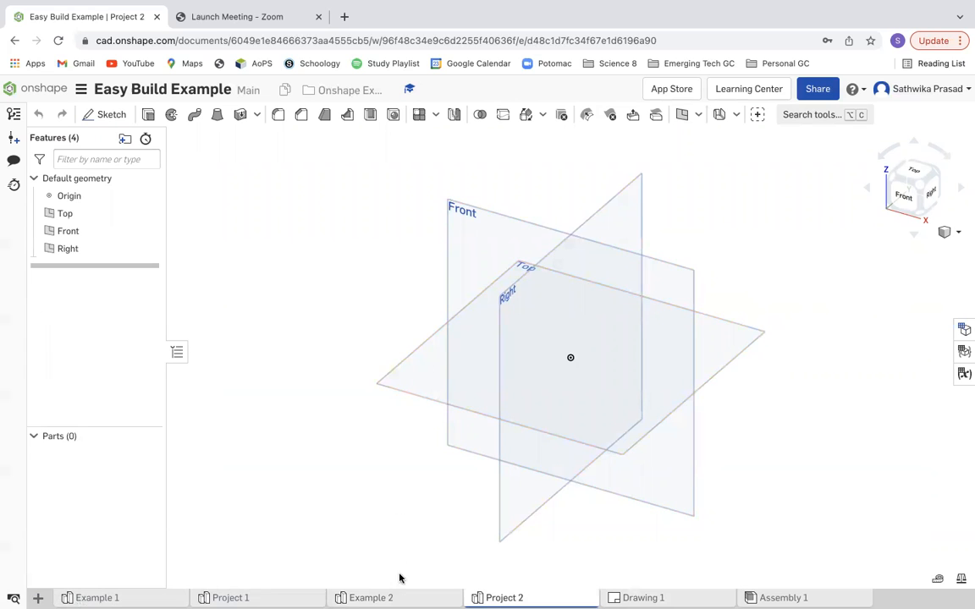
pyautogui.click(429, 590)
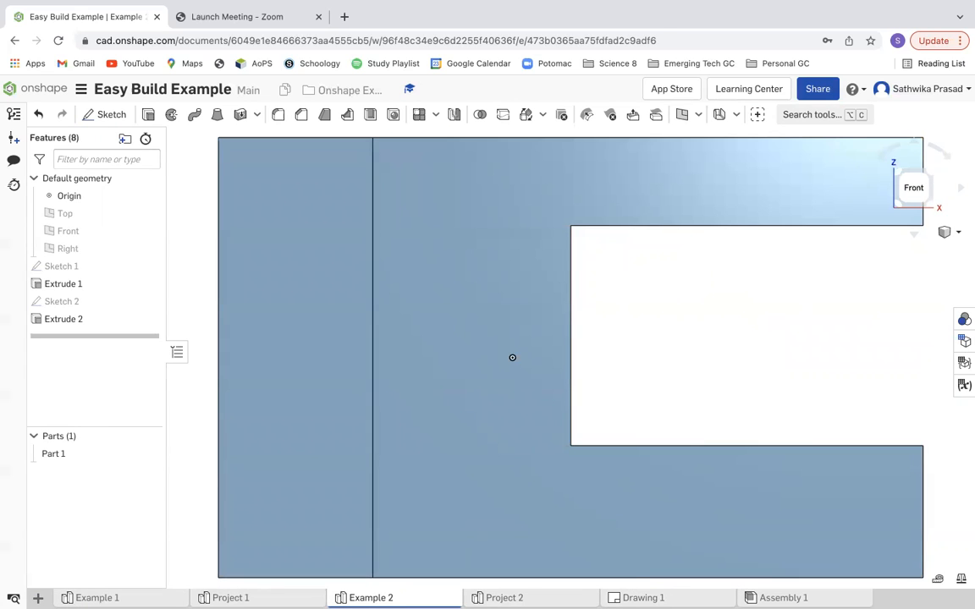
pyautogui.click(633, 597)
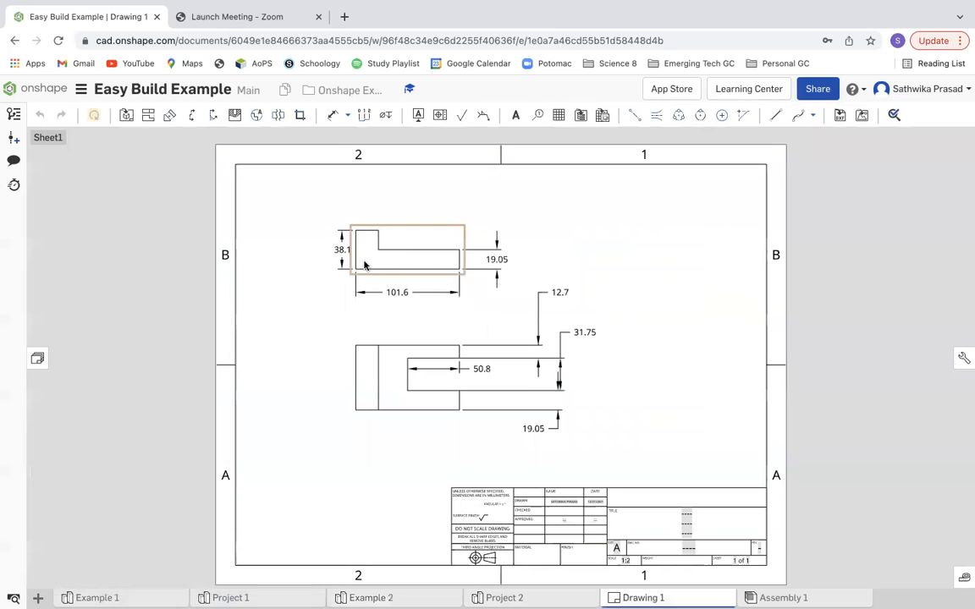
pyautogui.click(509, 604)
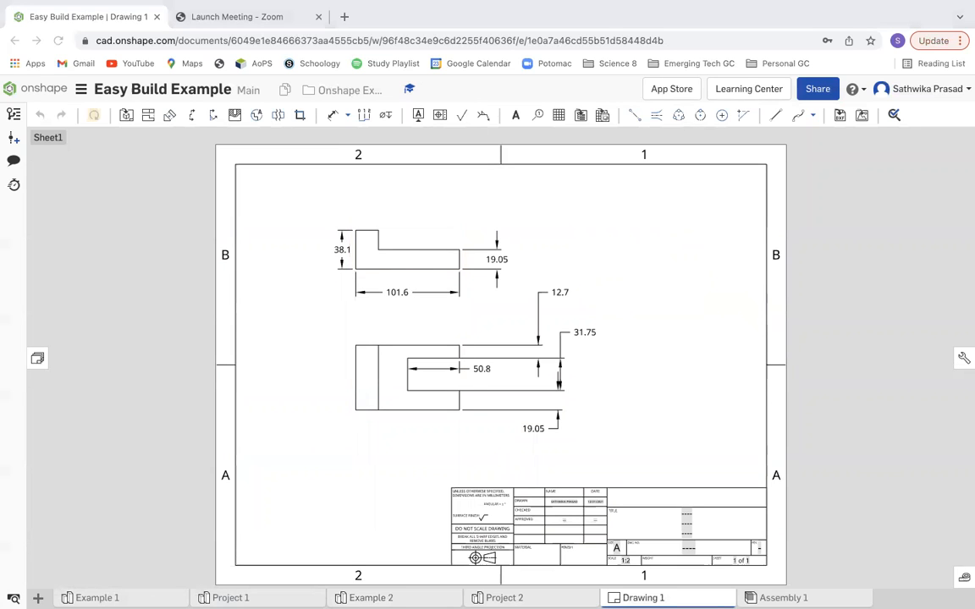
pyautogui.click(615, 582)
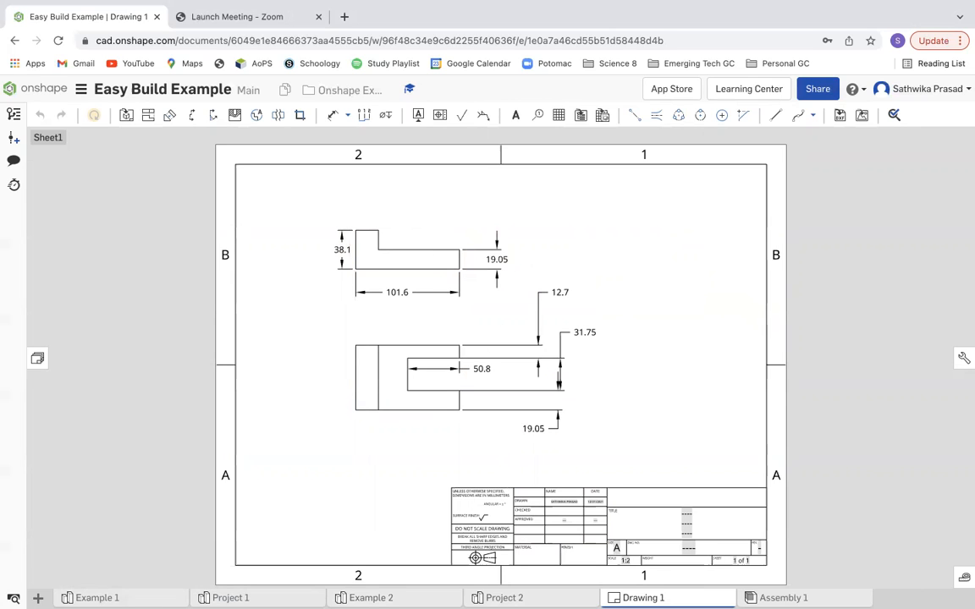
# Step: Open Project 2 and start a new sketch on the Top plane, viewed from the top
pyautogui.click(505, 597)
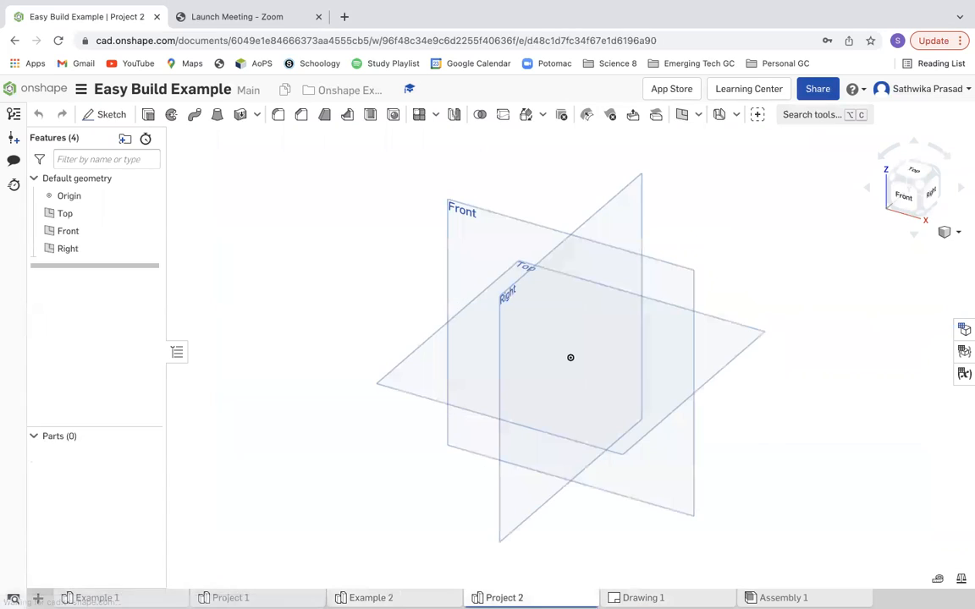
pyautogui.click(415, 368)
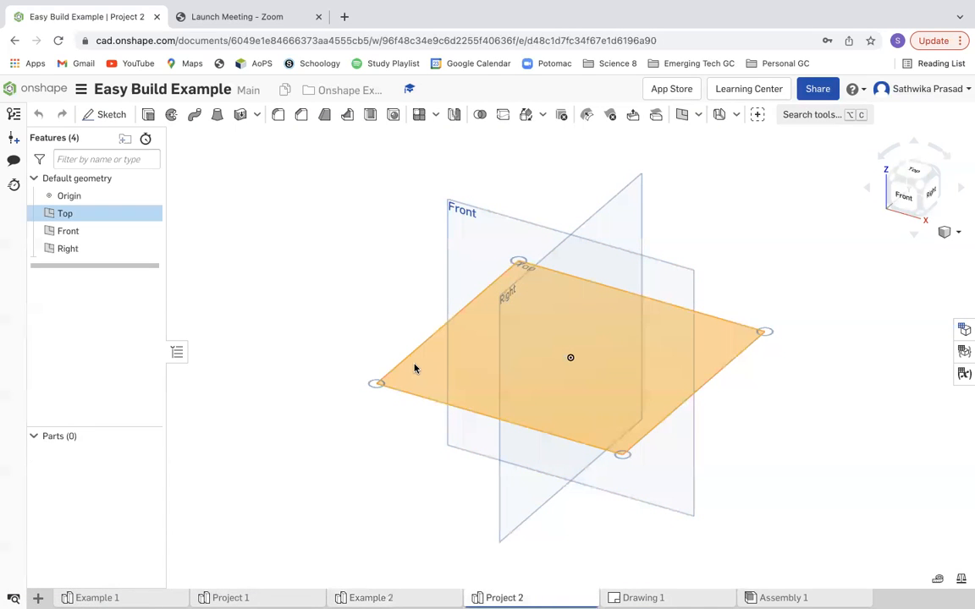
pyautogui.click(922, 171)
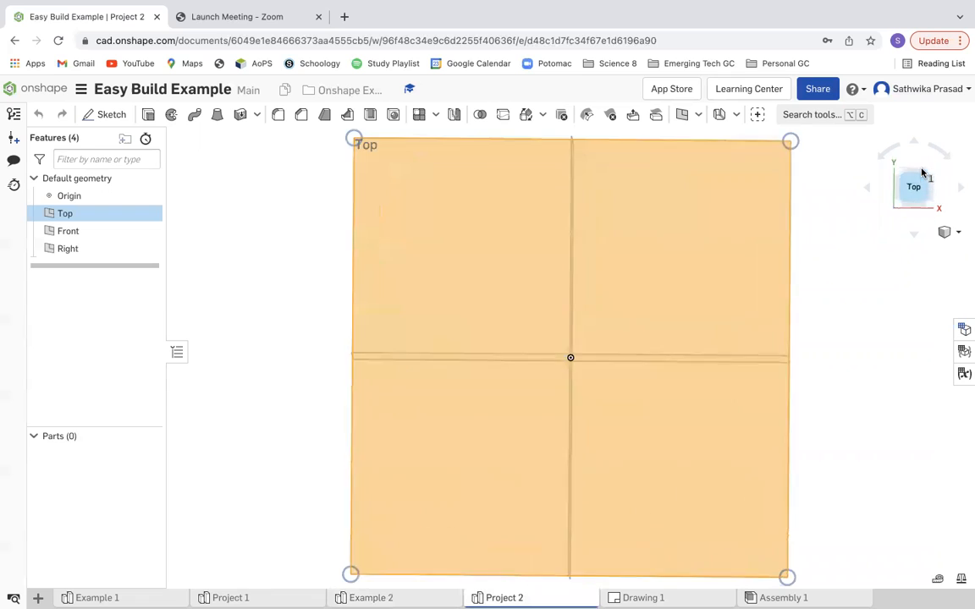
pyautogui.click(103, 114)
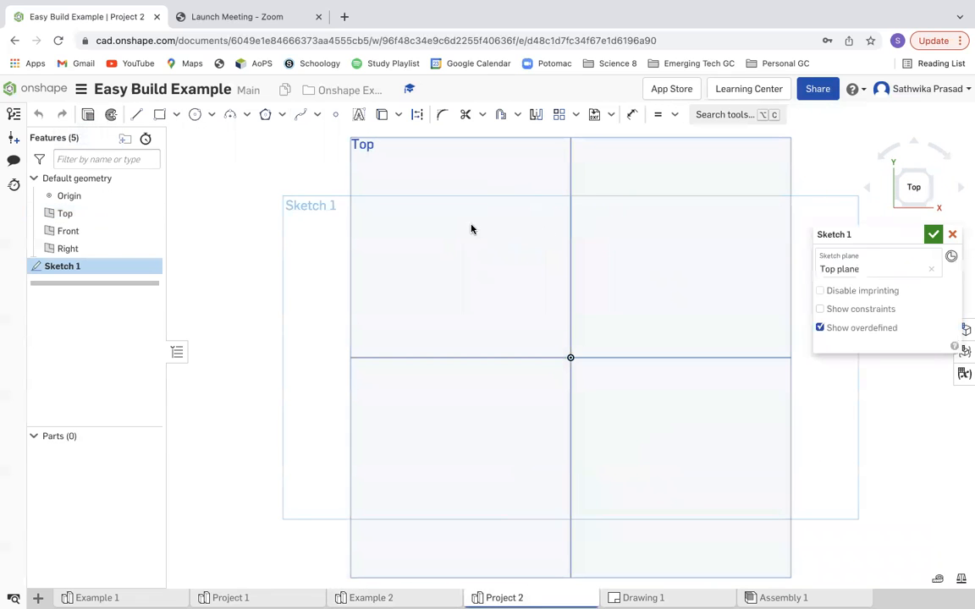
# Step: Draw a closed L-shaped line profile standing on the horizontal axis, about 86 mm long and 26 mm high, with arms about 9 mm wide
pyautogui.click(138, 114)
pyautogui.click(446, 358)
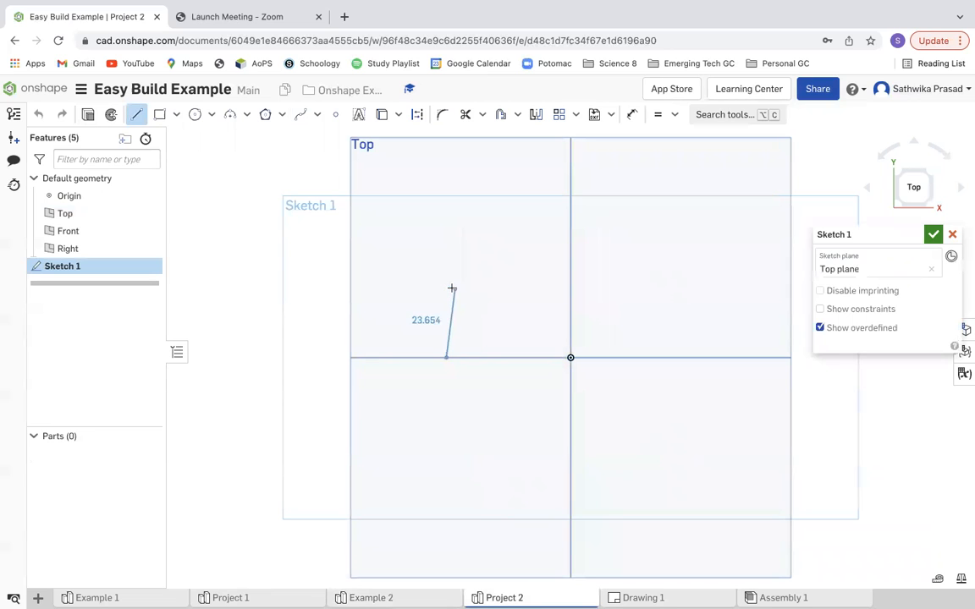
pyautogui.click(444, 282)
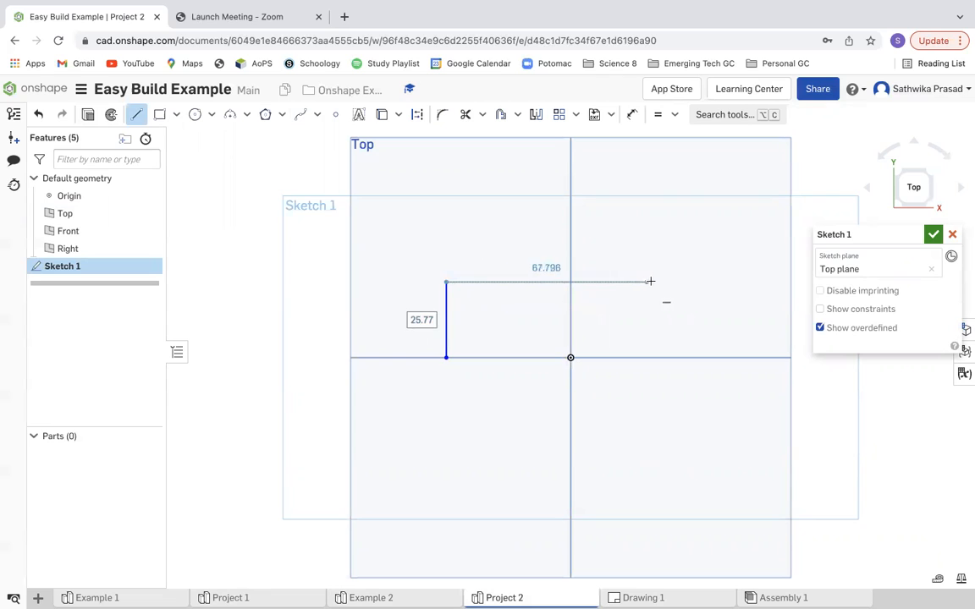
pyautogui.click(699, 283)
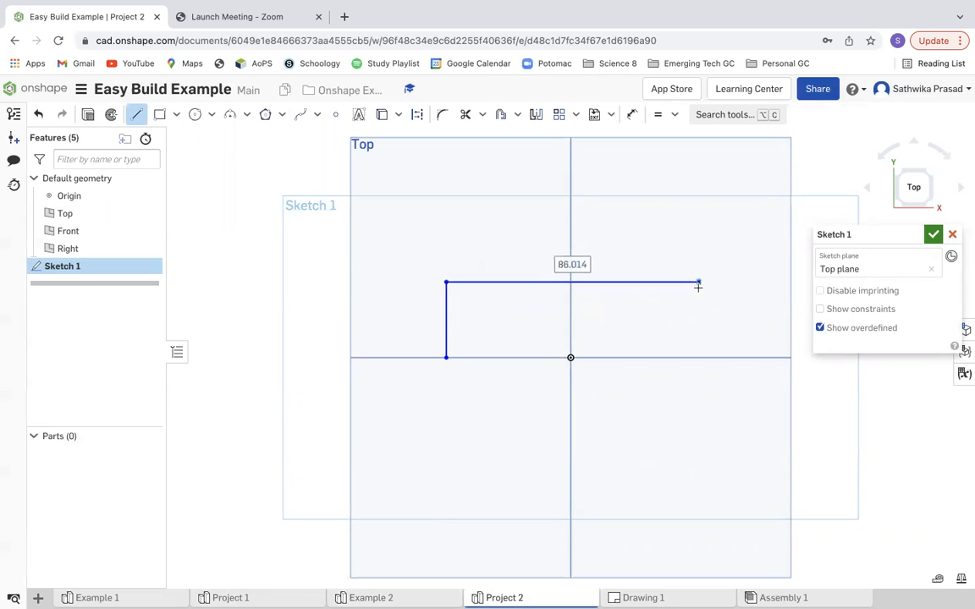
pyautogui.click(699, 307)
pyautogui.click(471, 307)
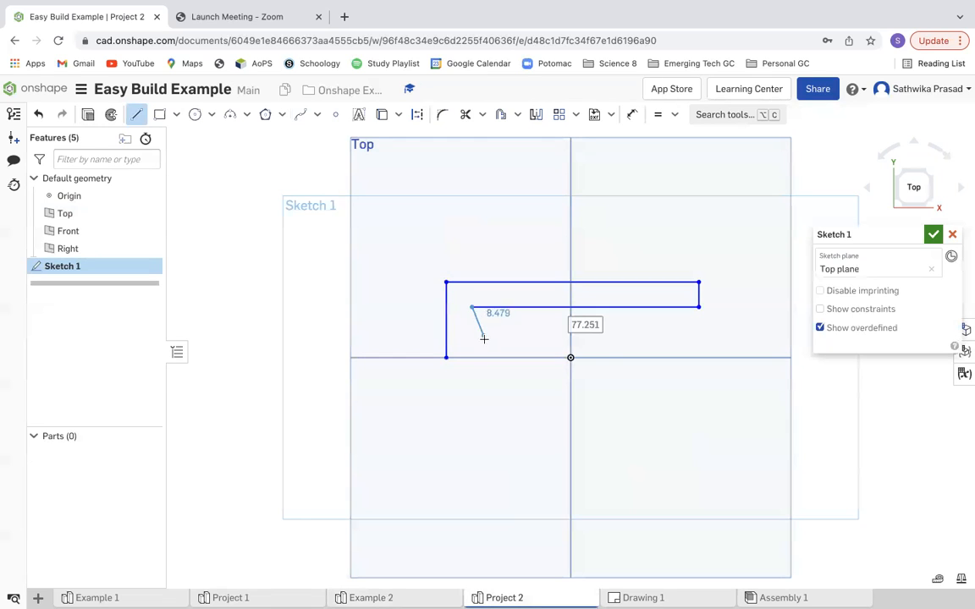
pyautogui.click(472, 357)
pyautogui.click(446, 357)
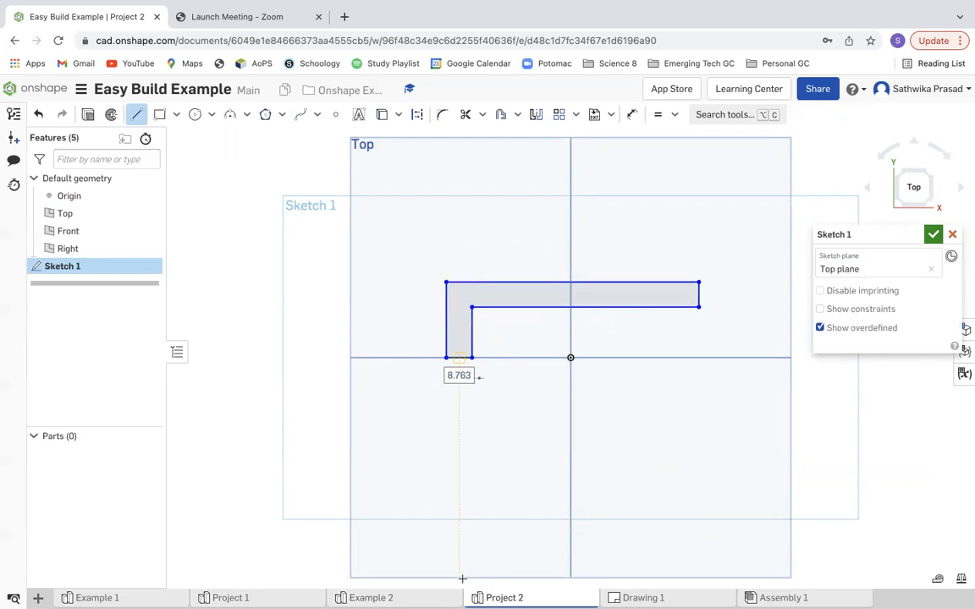
pyautogui.press('Escape')
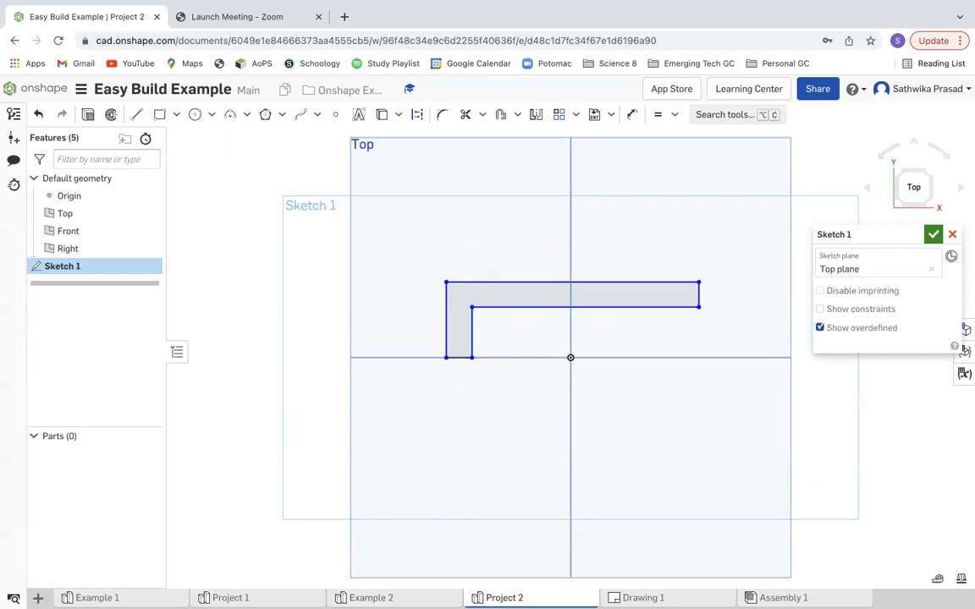
# Step: Consult Drawing 1 and dimension the short end edge of the L-profile's long arm to 19.05 mm
pyautogui.click(643, 598)
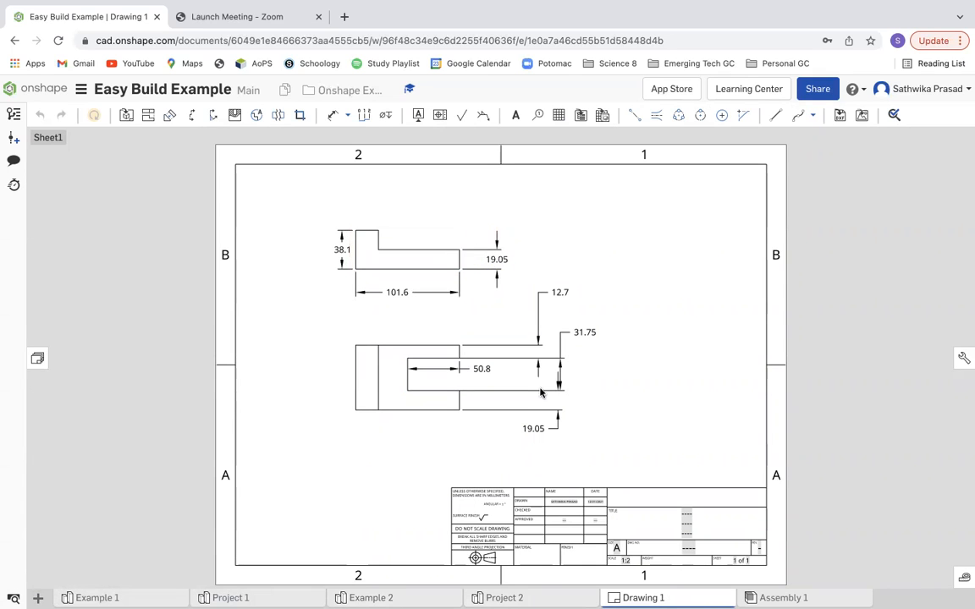
pyautogui.click(505, 597)
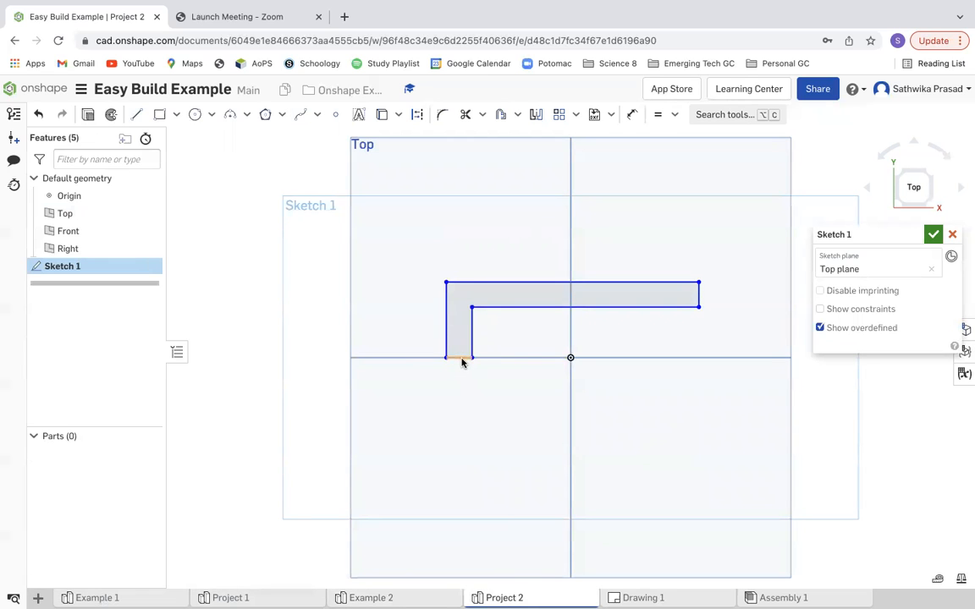
pyautogui.click(643, 597)
pyautogui.click(631, 114)
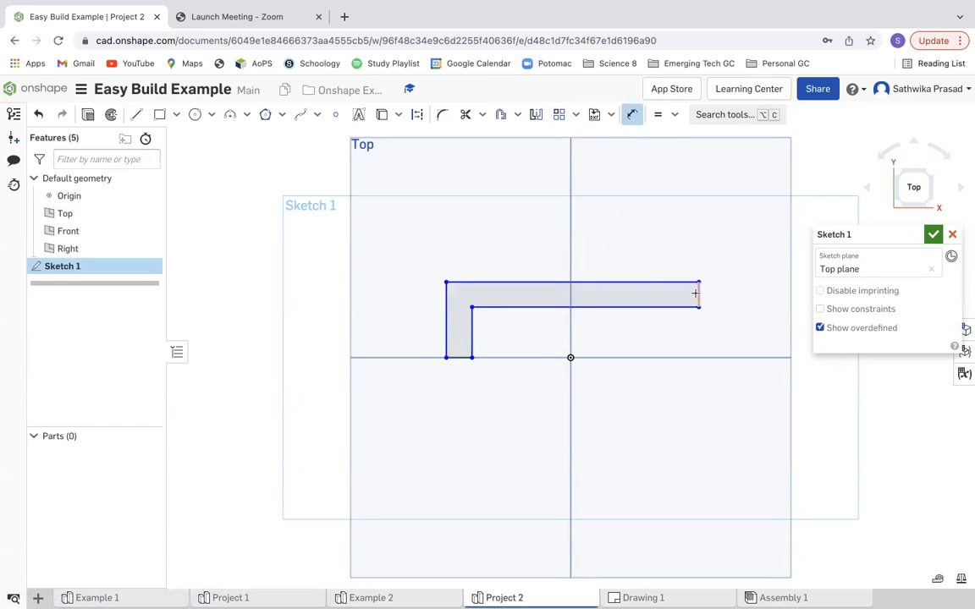
pyautogui.click(702, 293)
pyautogui.click(722, 297)
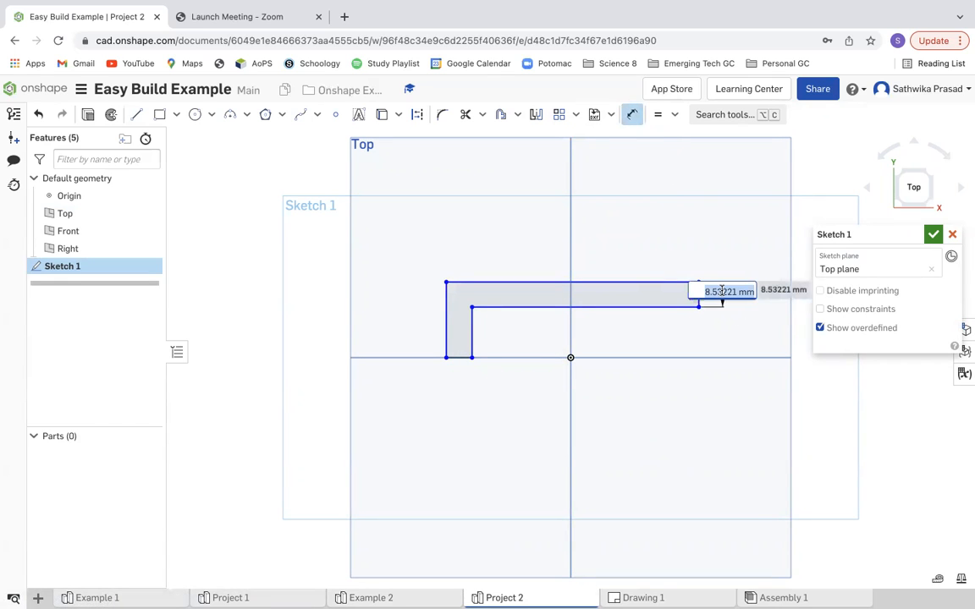
pyautogui.write('19.05')
pyautogui.press('Return')
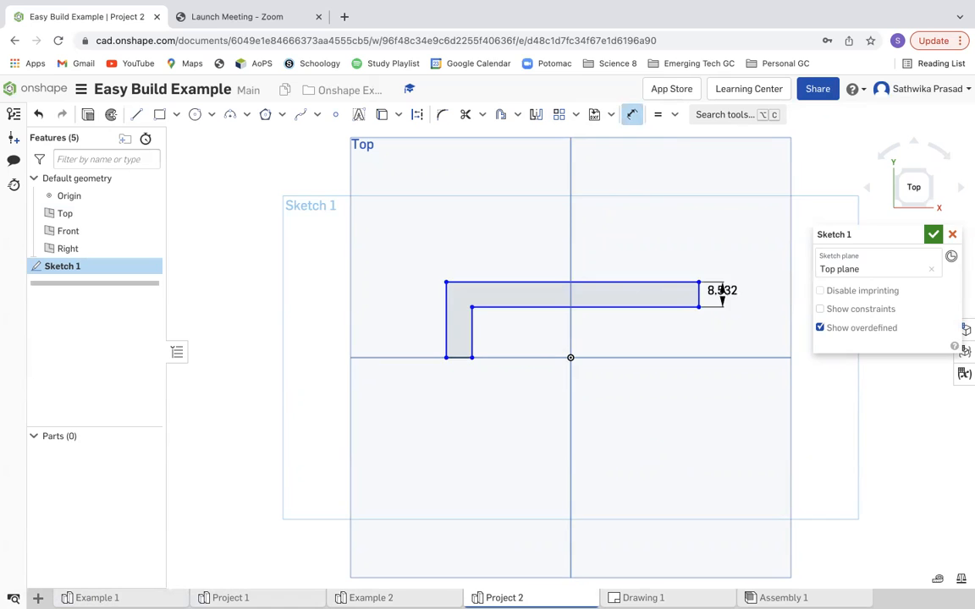
pyautogui.scroll(-1, 698, 391)
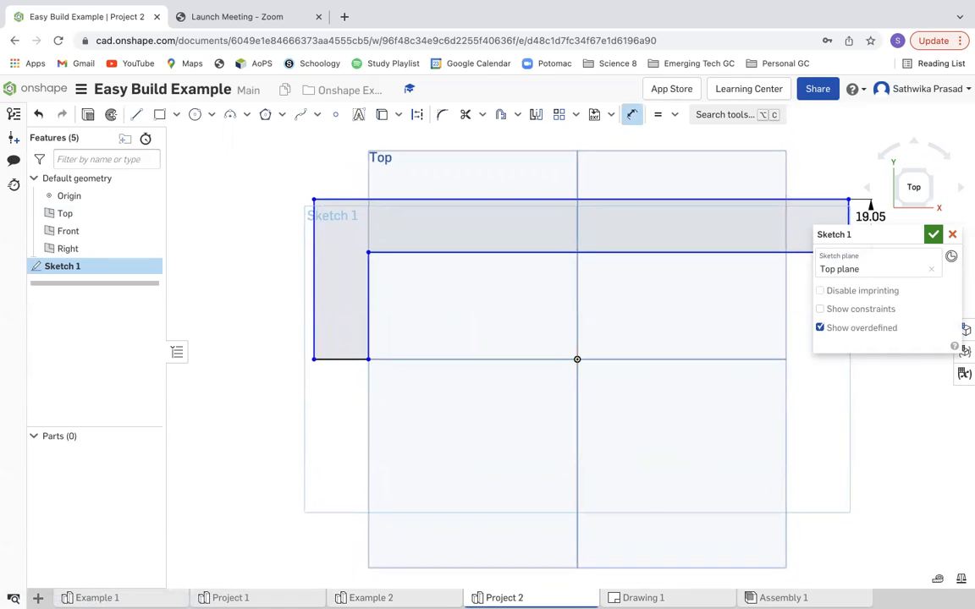
# Step: Consult Drawing 1 and dimension the L-profile's long outer edge to 101.6 mm in the Project 2 sketch
pyautogui.click(643, 598)
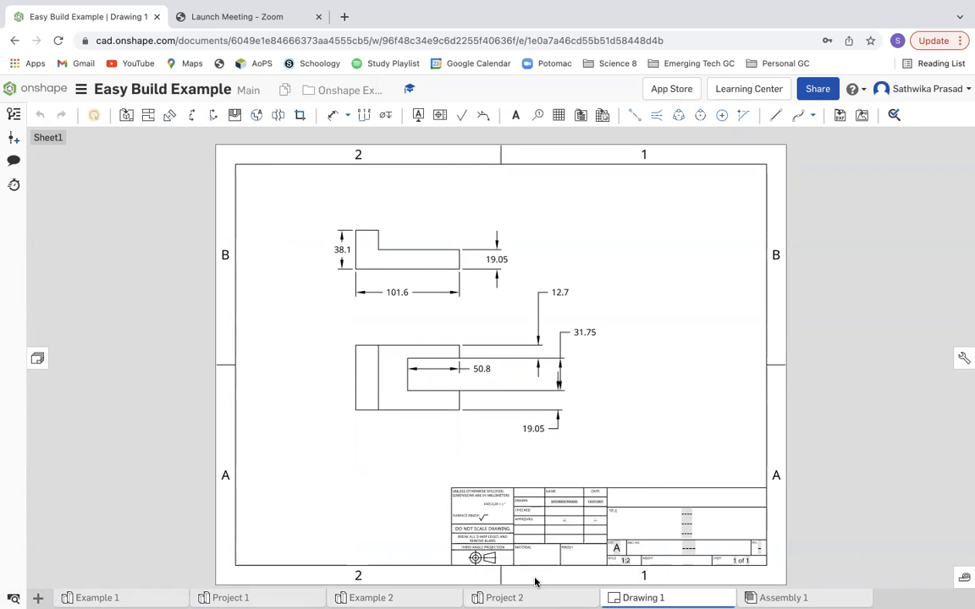
pyautogui.click(505, 598)
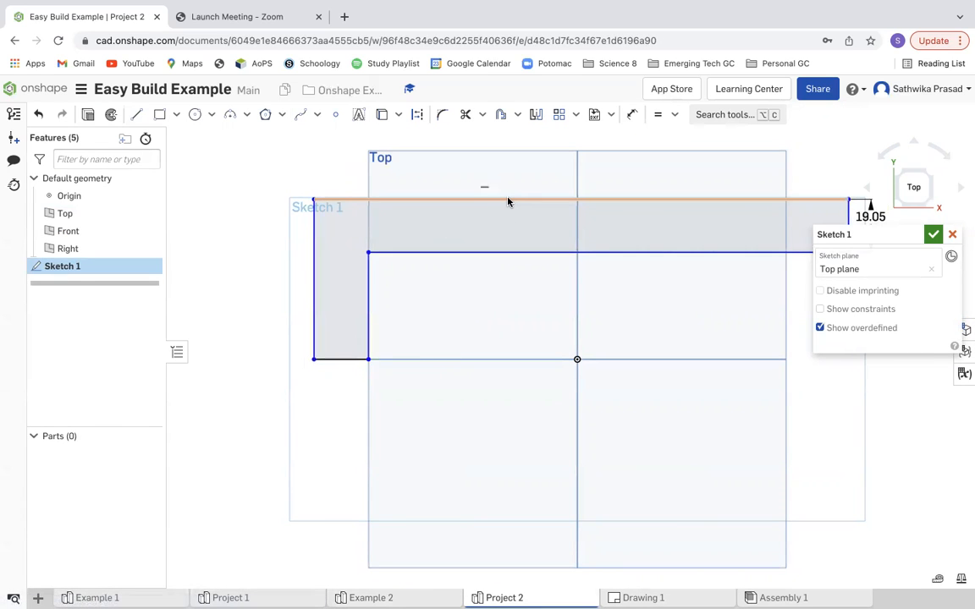
pyautogui.click(632, 114)
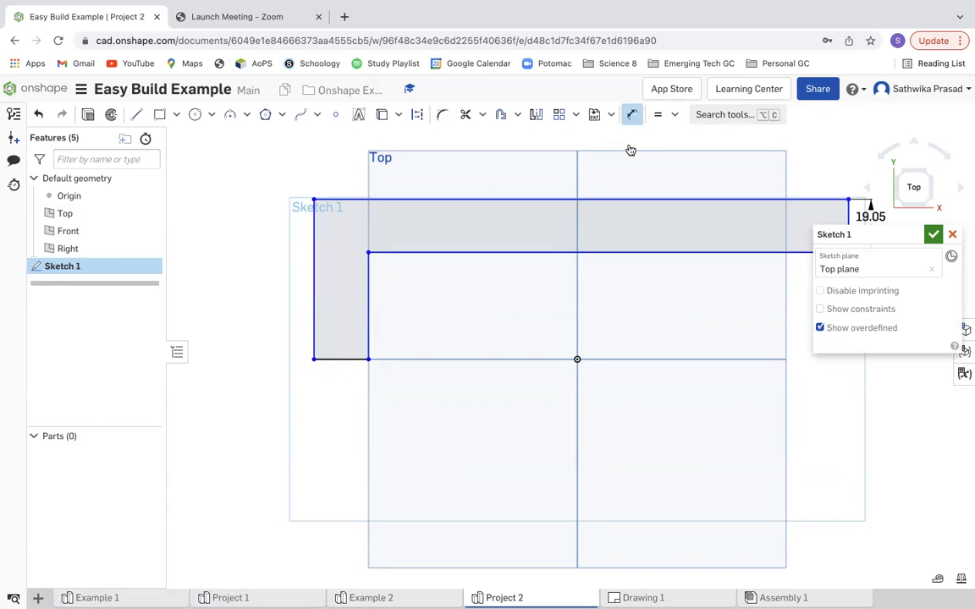
pyautogui.click(599, 200)
pyautogui.click(602, 172)
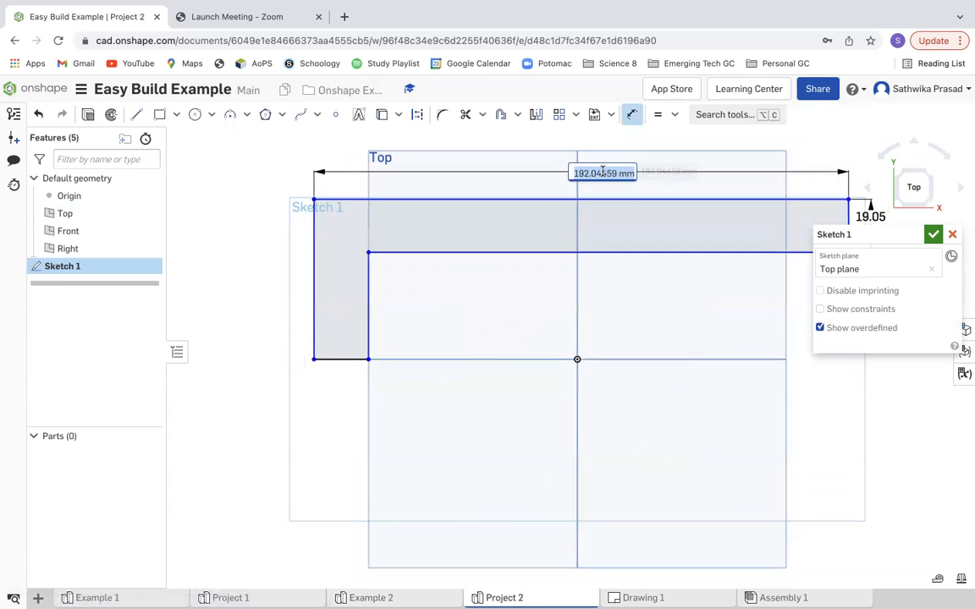
pyautogui.write('101.6')
pyautogui.press('Return')
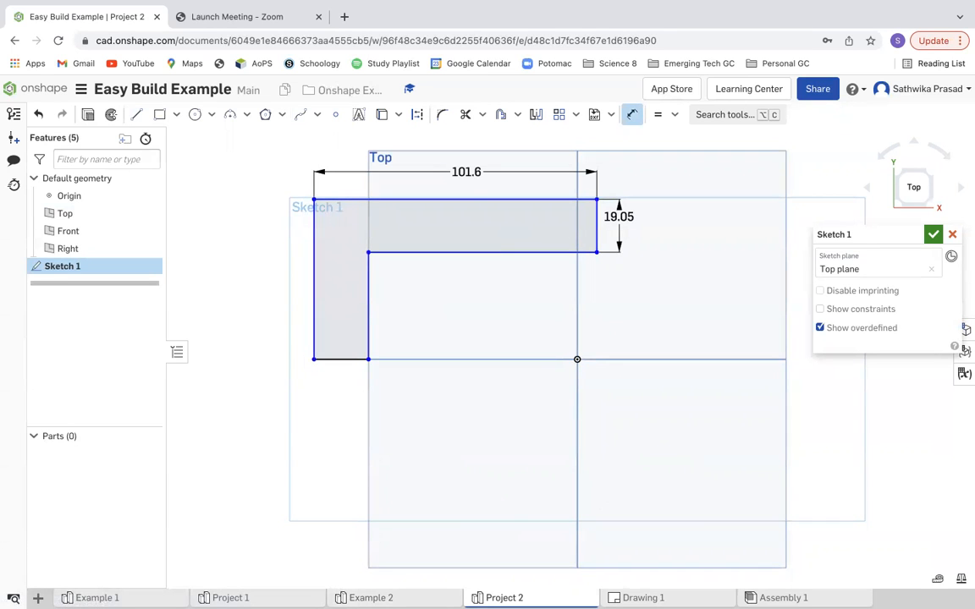
# Step: Check Drawing 1 and dimension the L-profile's outer vertical edge to 38.1 mm in the Project 2 sketch
pyautogui.click(643, 597)
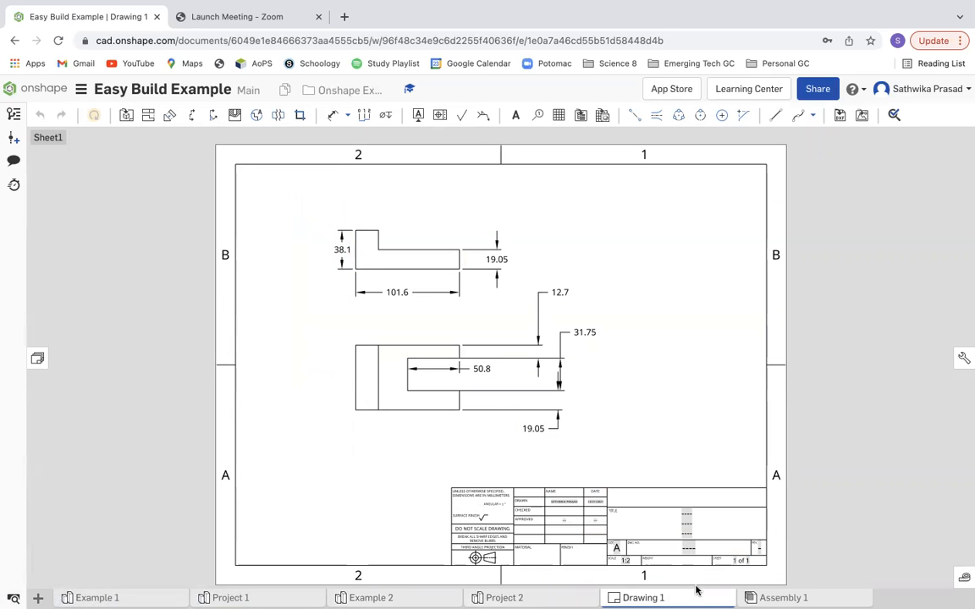
pyautogui.click(505, 597)
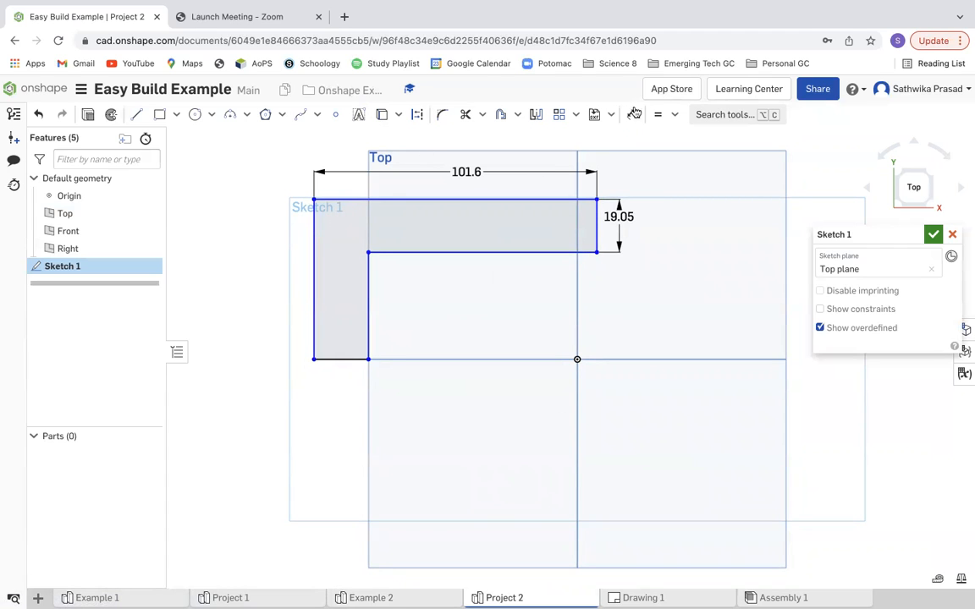
pyautogui.click(632, 114)
pyautogui.click(314, 278)
pyautogui.click(291, 279)
pyautogui.write('38.1')
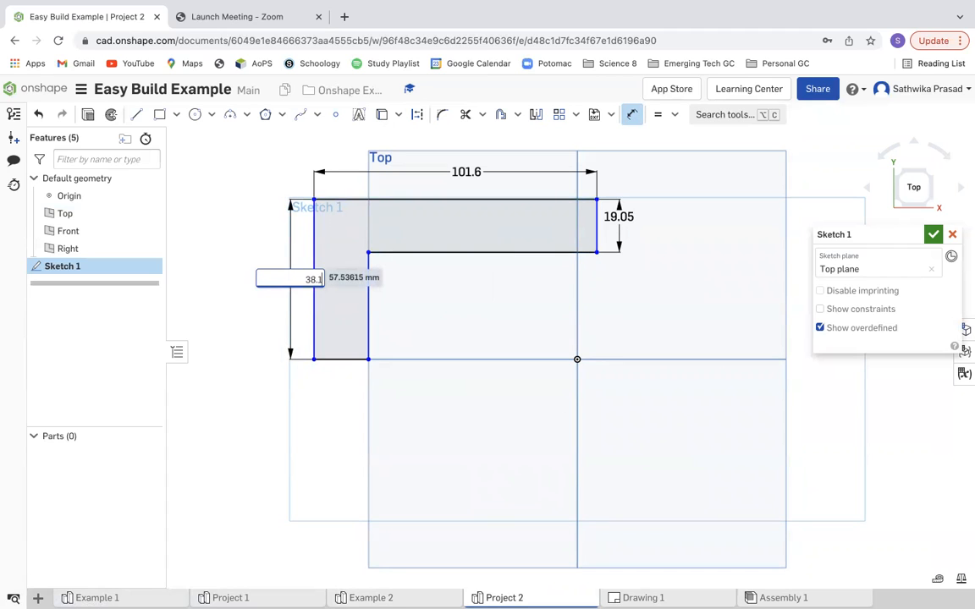
pyautogui.press('Return')
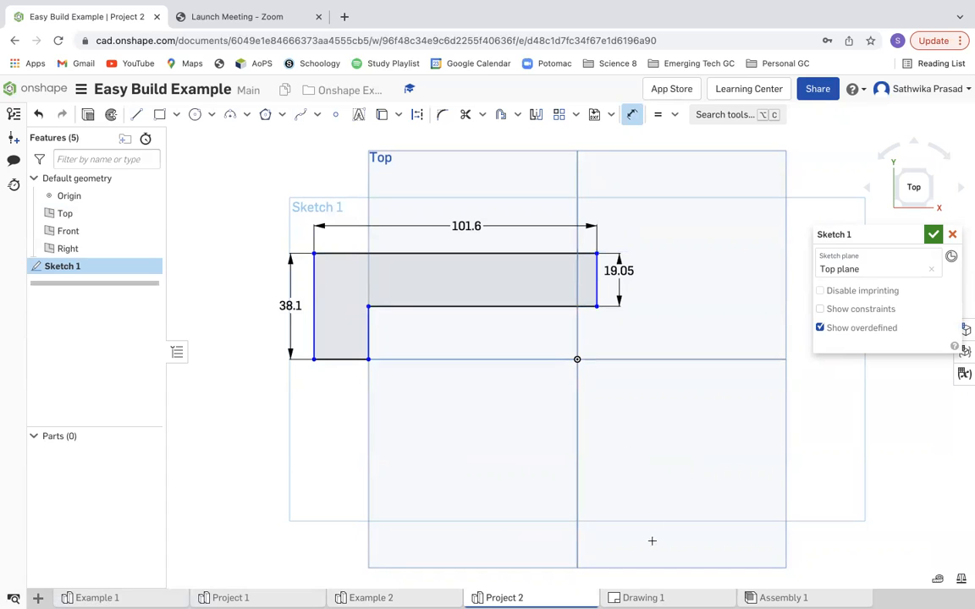
# Step: Add a width dimension above the short arm of the L-shaped upper view in Drawing 1
pyautogui.click(643, 598)
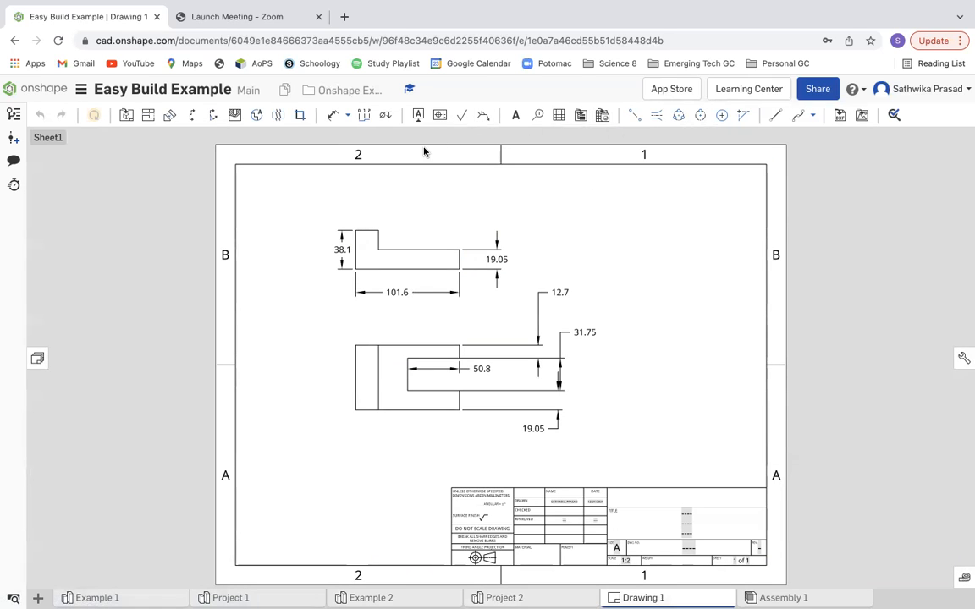
pyautogui.click(333, 115)
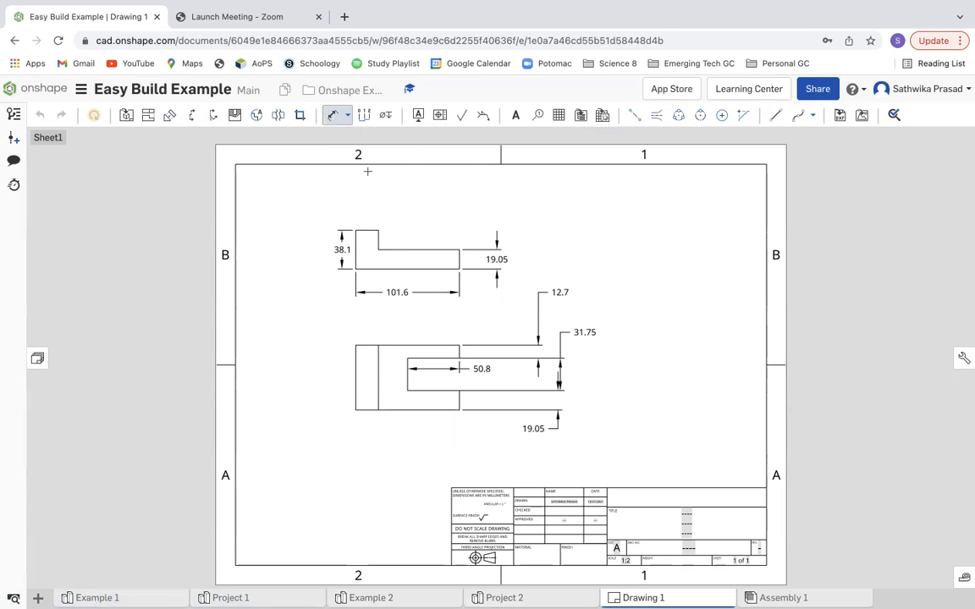
pyautogui.click(366, 224)
pyautogui.click(365, 212)
# Step: Return to the Project 2 sketch and dimension the short arm's end edge on the horizontal axis to 22.25 mm
pyautogui.click(514, 596)
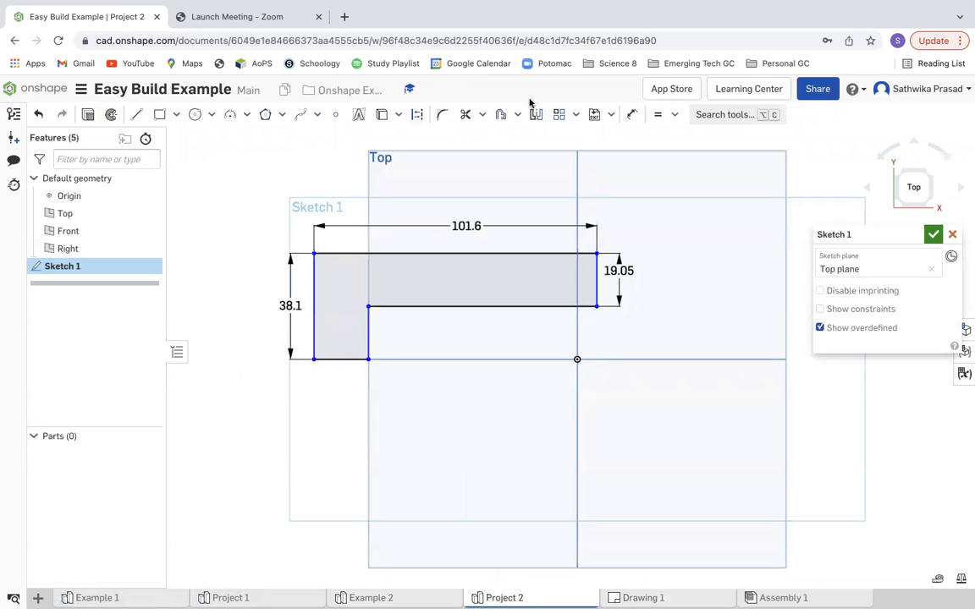
pyautogui.click(632, 115)
pyautogui.click(339, 359)
pyautogui.click(344, 383)
pyautogui.write('22')
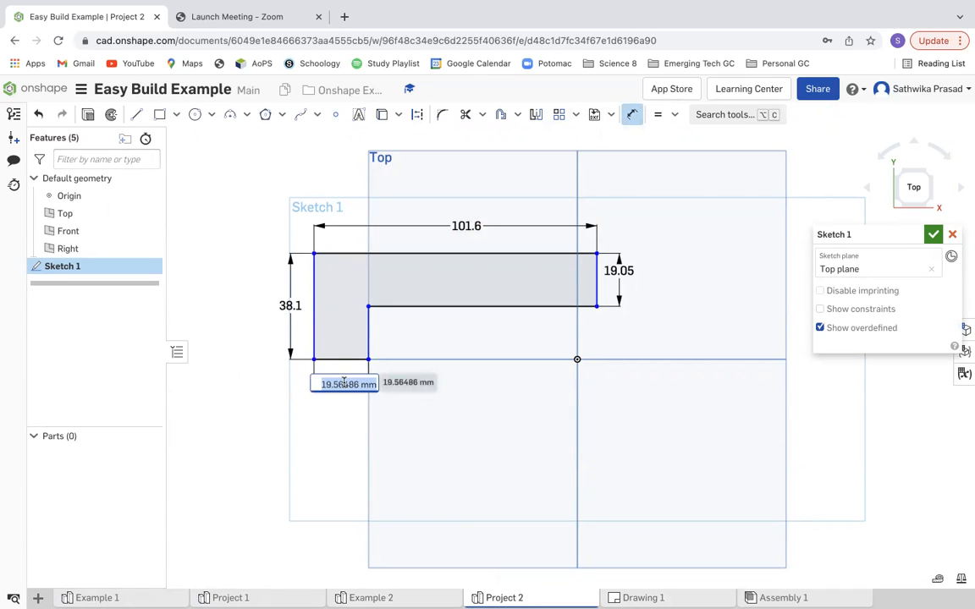
pyautogui.write('.25')
pyautogui.press('Return')
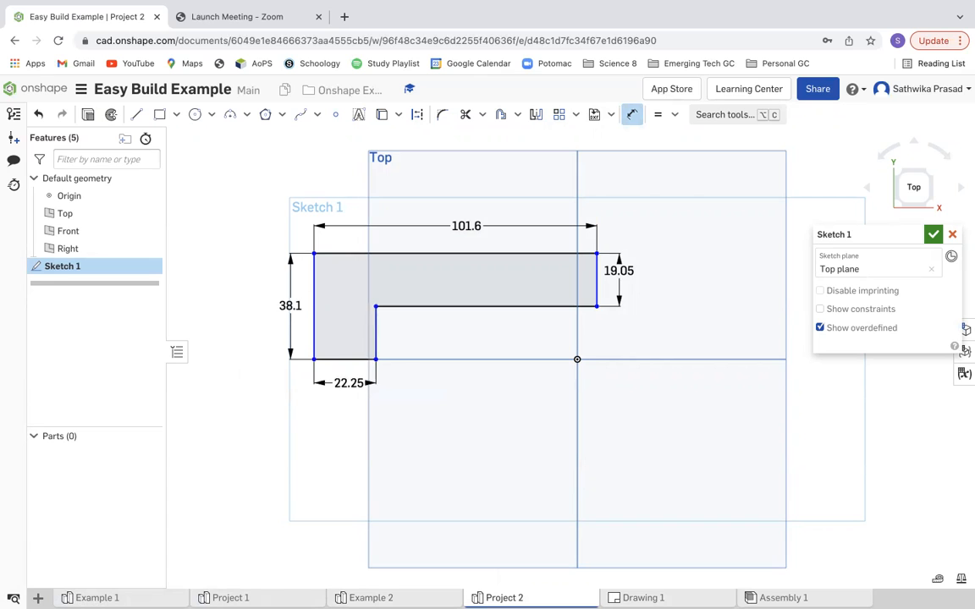
pyautogui.press('Escape')
# Step: Place a sketch point inside the long arm and try constraining it coincident with the origin
pyautogui.click(333, 115)
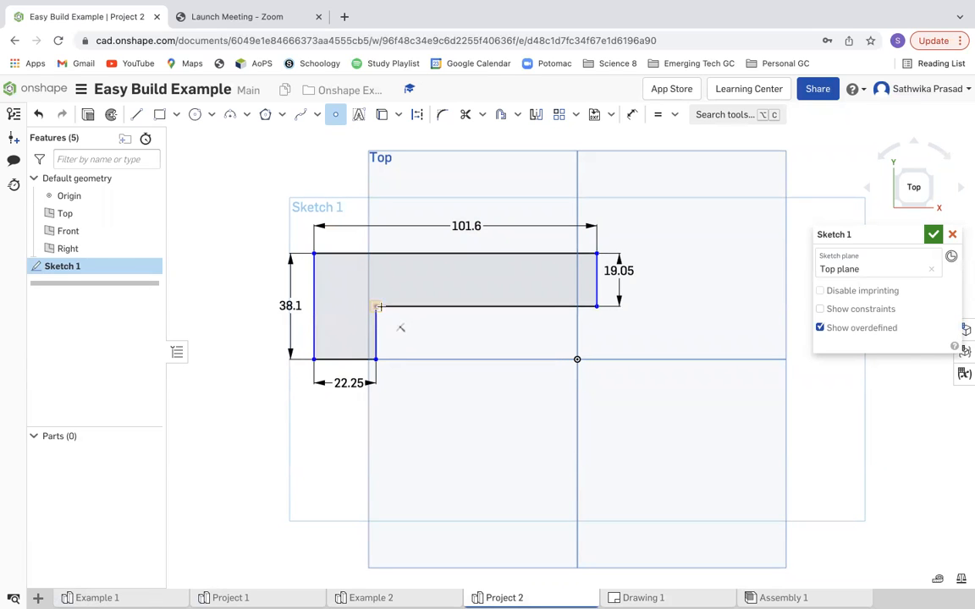
pyautogui.click(444, 282)
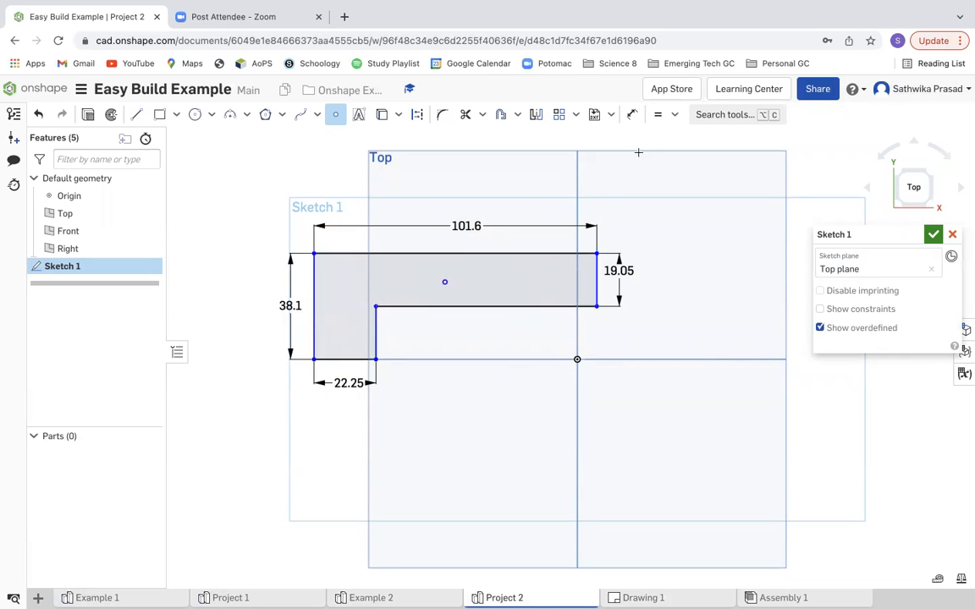
pyautogui.click(675, 115)
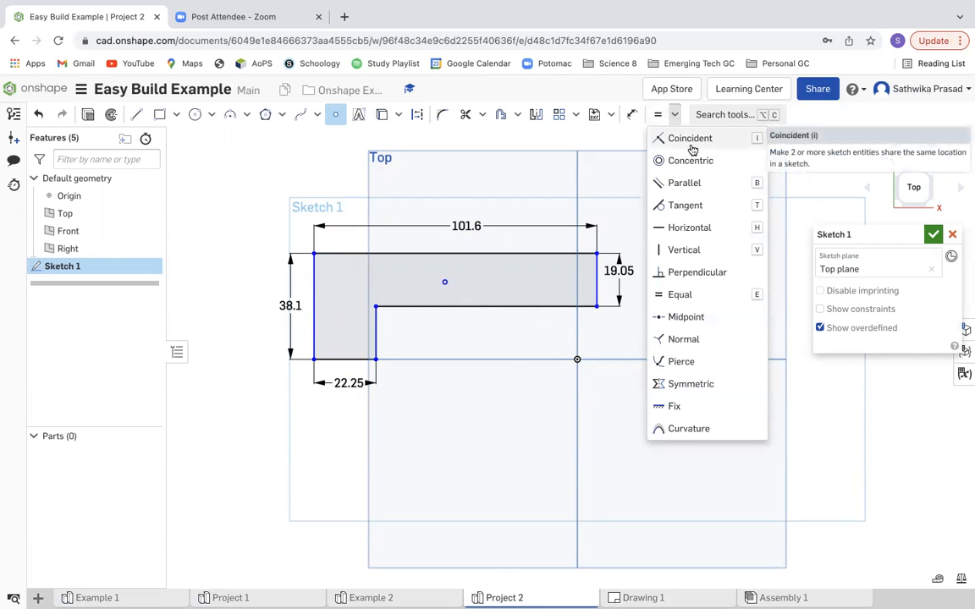
pyautogui.click(691, 146)
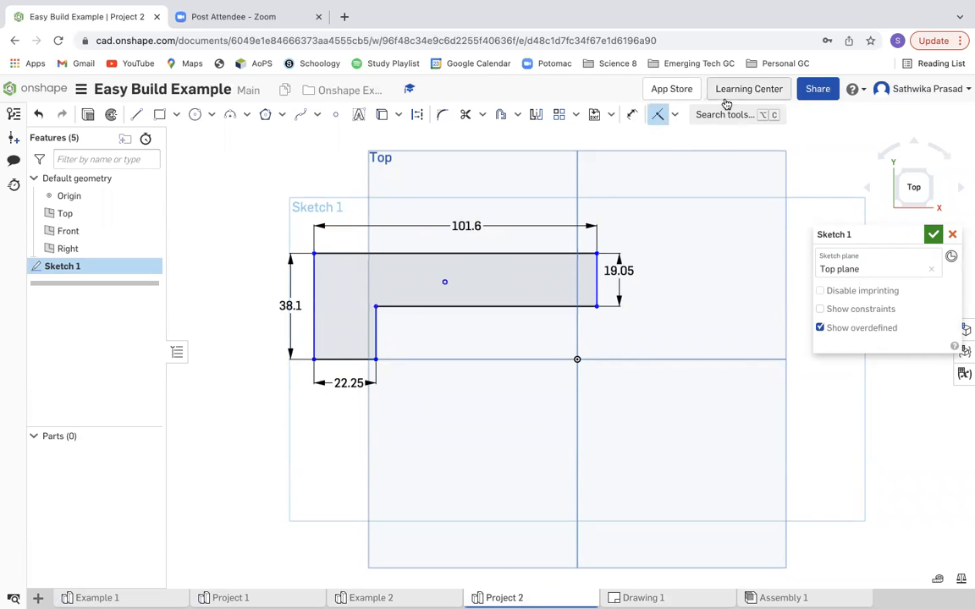
pyautogui.click(445, 283)
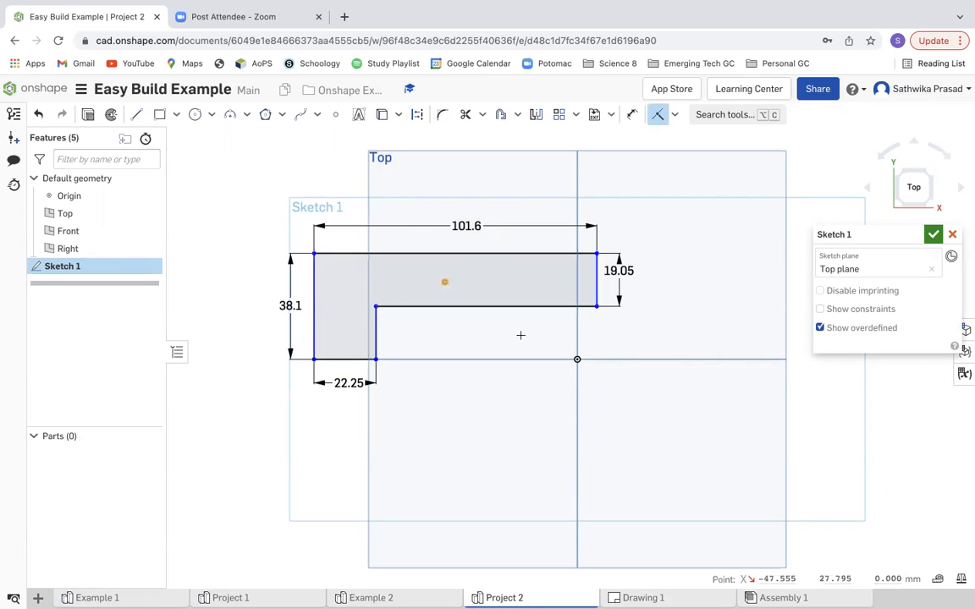
pyautogui.click(577, 358)
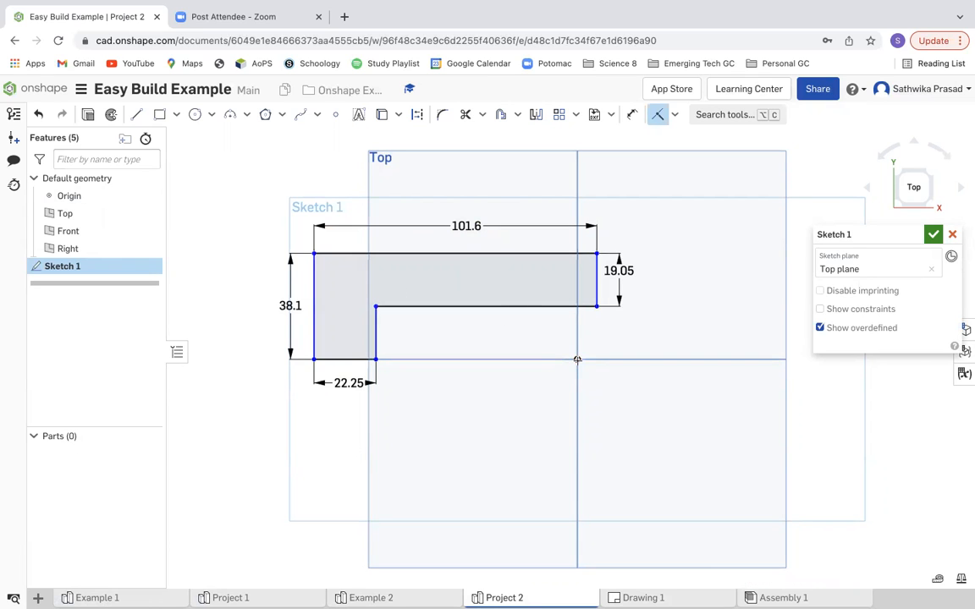
pyautogui.click(576, 358)
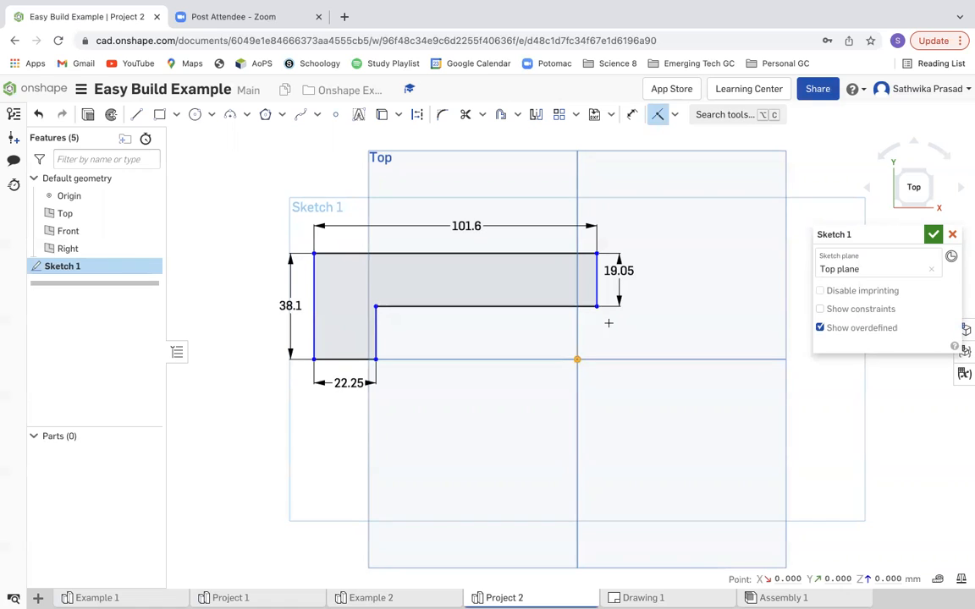
pyautogui.click(657, 114)
pyautogui.press('super+z')
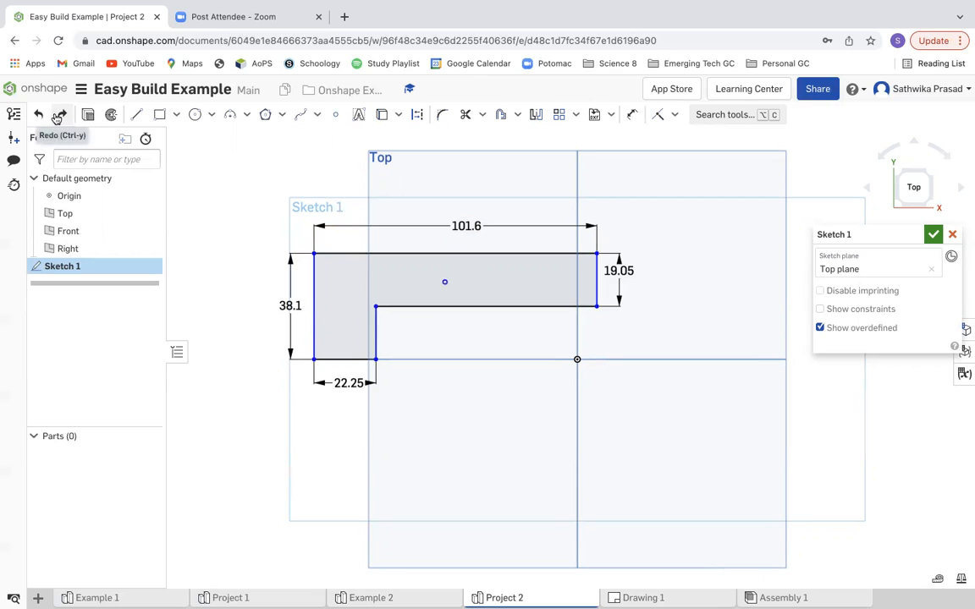
# Step: Try the Coincident constraint between the sketch point and the origin once more
pyautogui.click(658, 115)
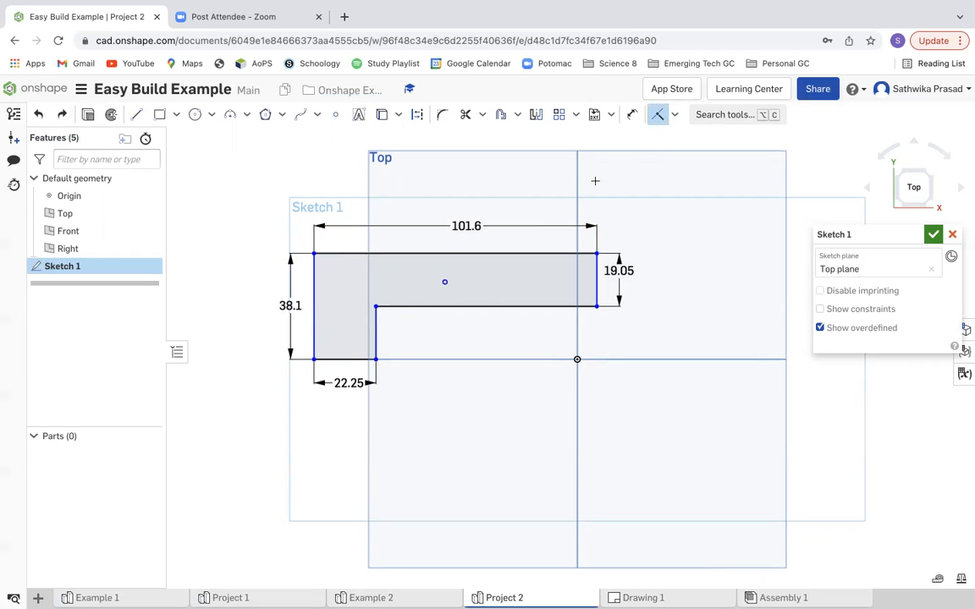
pyautogui.click(444, 283)
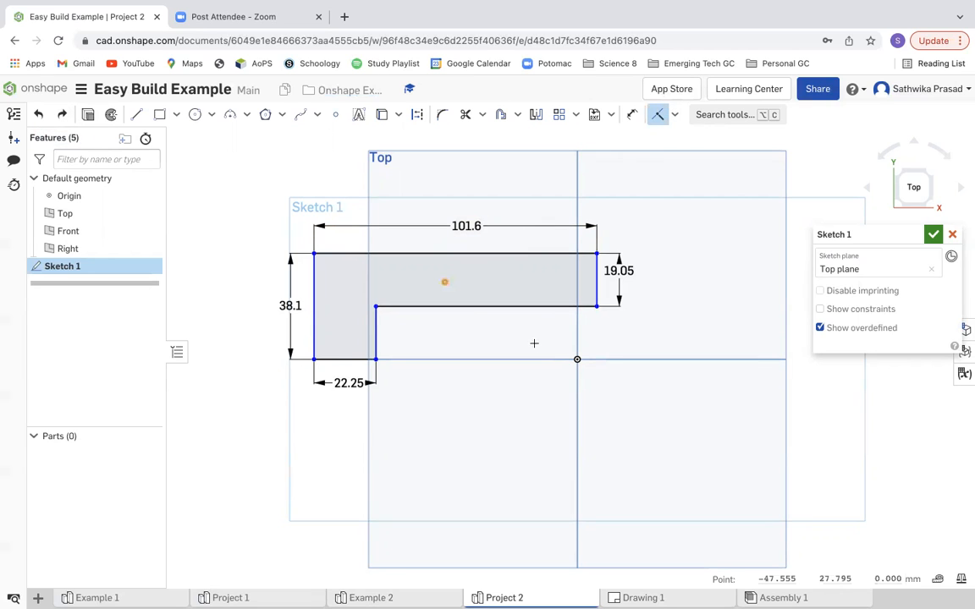
pyautogui.click(576, 359)
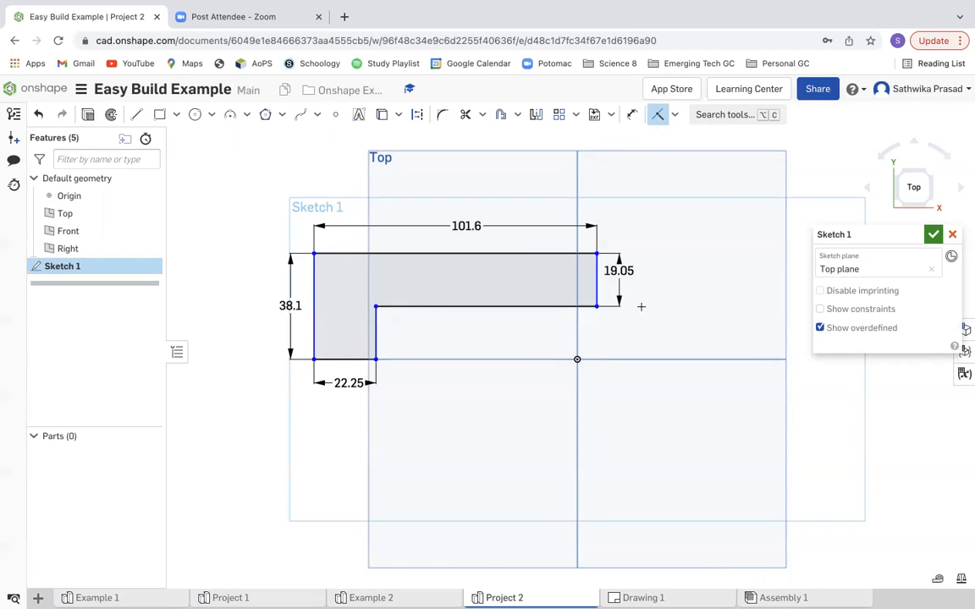
pyautogui.press('Escape')
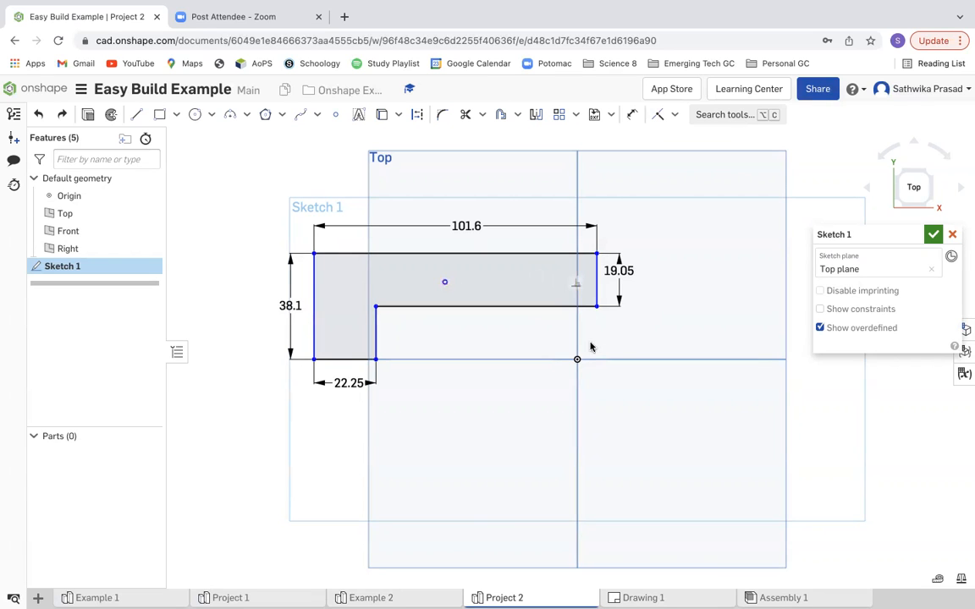
pyautogui.click(659, 115)
pyautogui.click(677, 115)
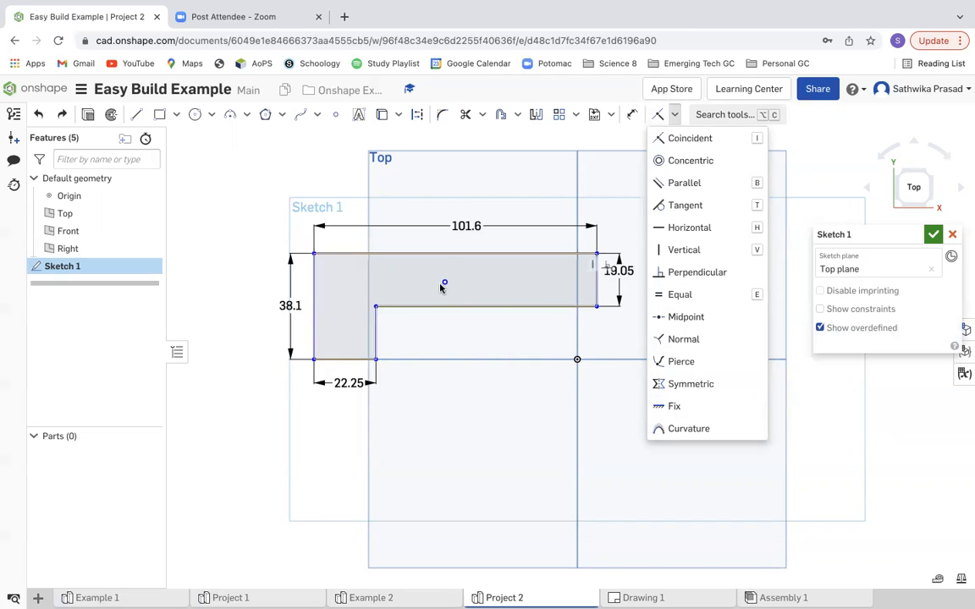
pyautogui.moveTo(448, 306); pyautogui.dragTo(533, 351)
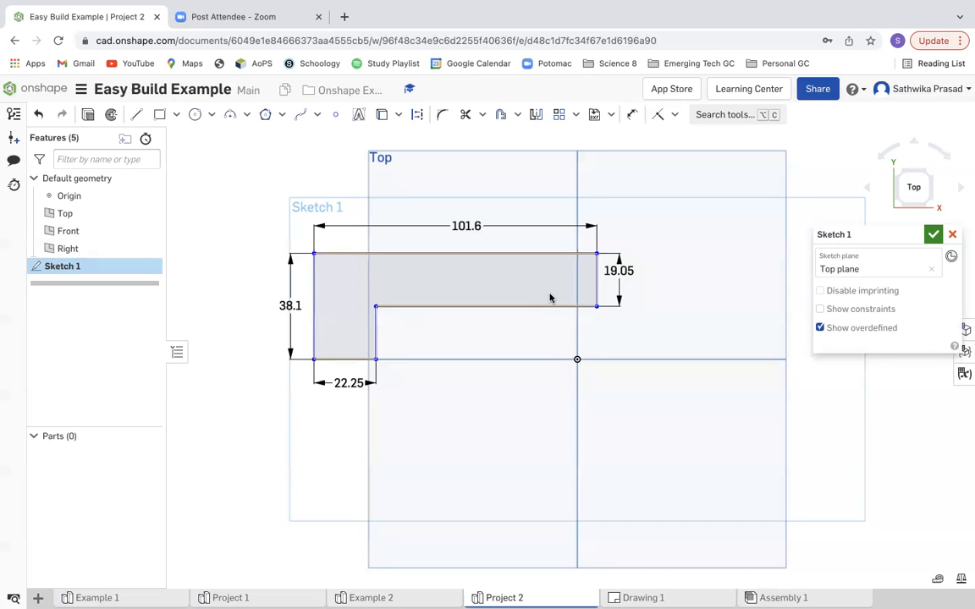
# Step: Accept the L-shaped sketch and show it in isometric view with its region selected
pyautogui.click(933, 234)
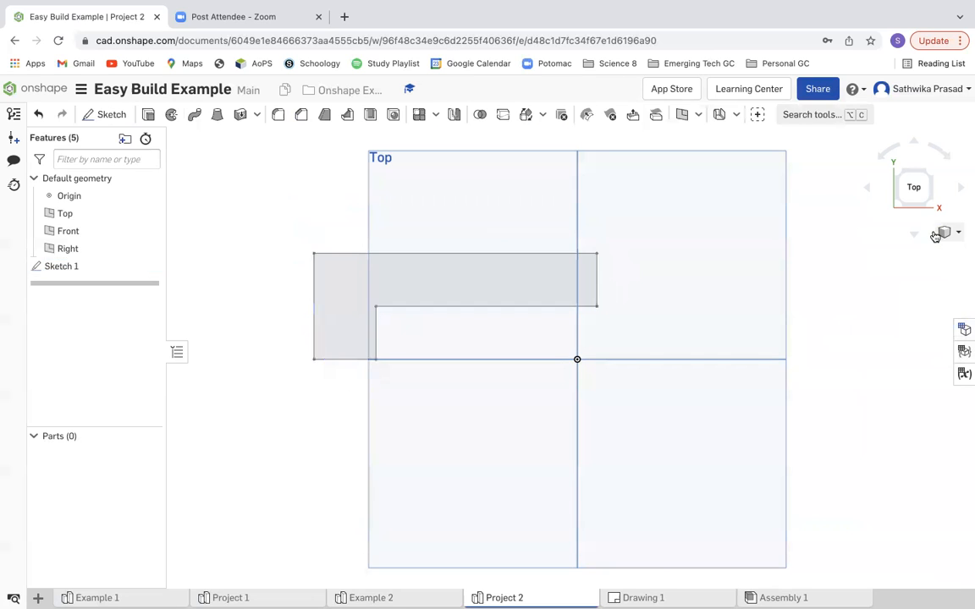
pyautogui.click(946, 233)
pyautogui.click(937, 248)
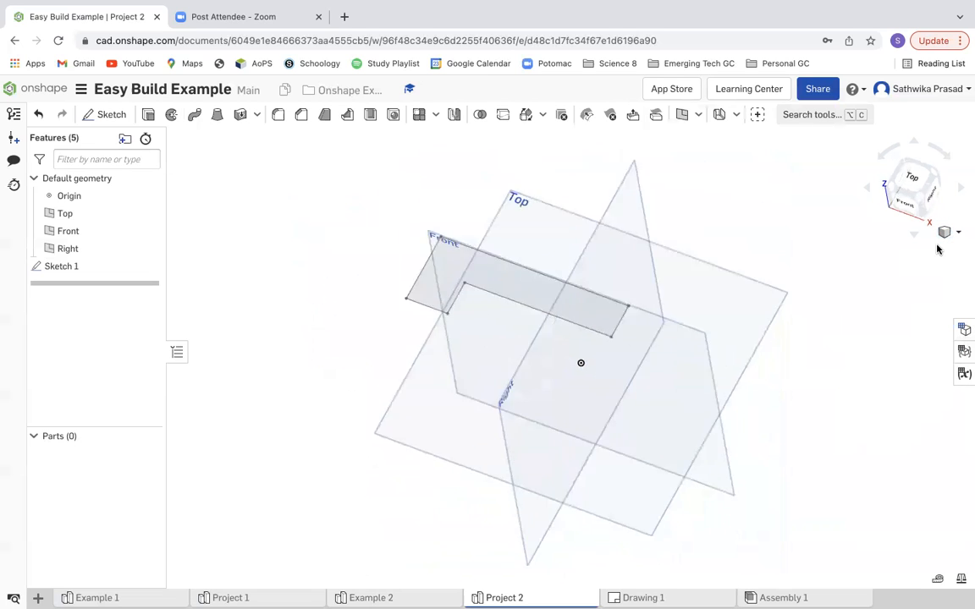
pyautogui.click(558, 313)
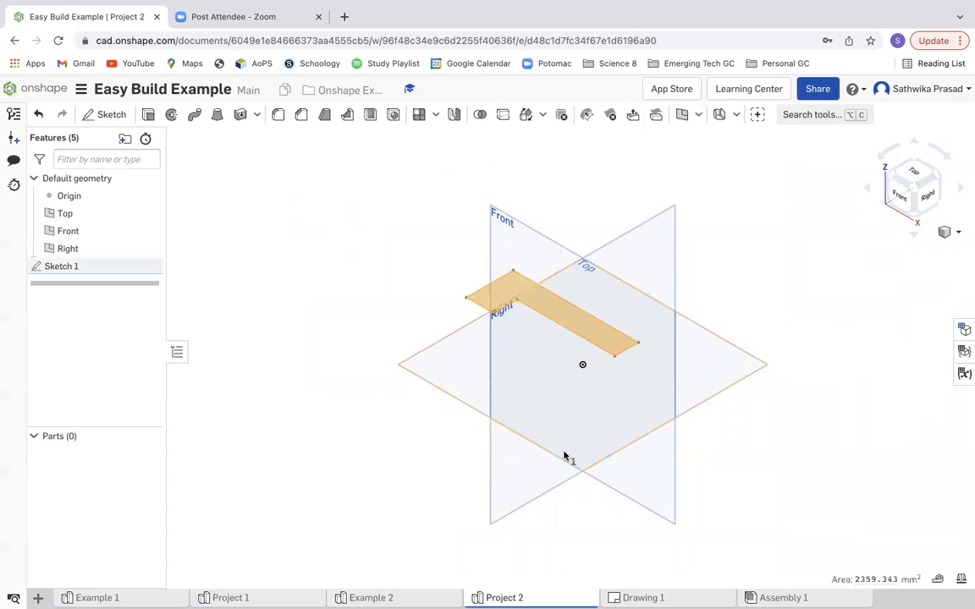
# Step: Dimension the full height of the lower view's outer left edge in Drawing 1
pyautogui.click(644, 598)
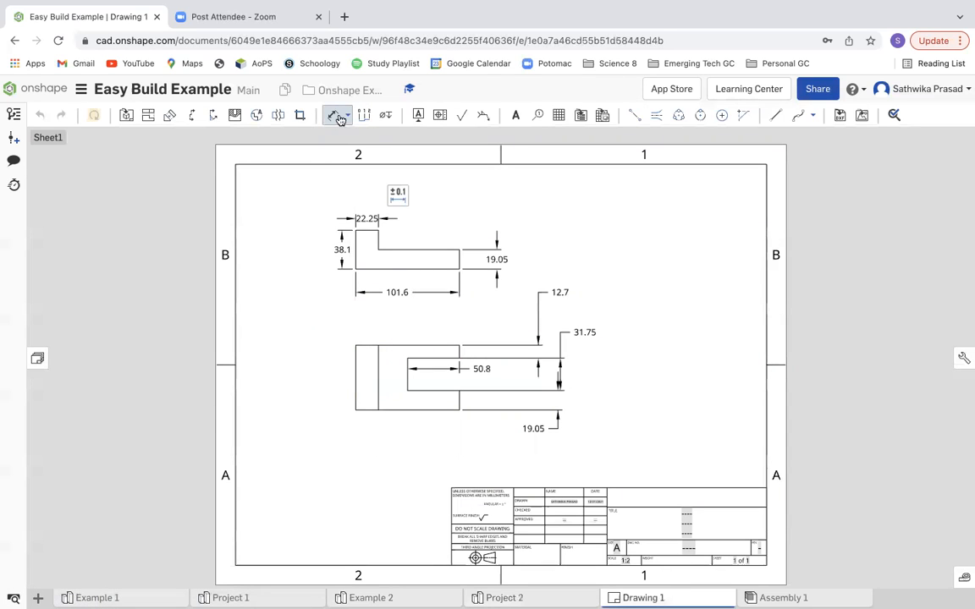
pyautogui.click(356, 372)
pyautogui.click(331, 377)
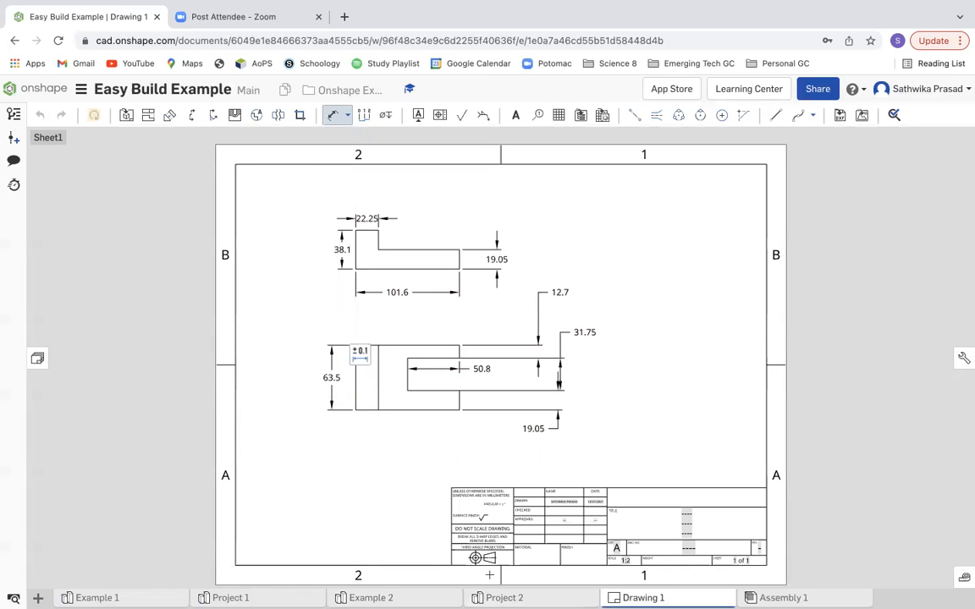
# Step: Extrude the L-shaped region in Project 2 as a new symmetric solid with a blind depth of 63.5 mm
pyautogui.click(504, 598)
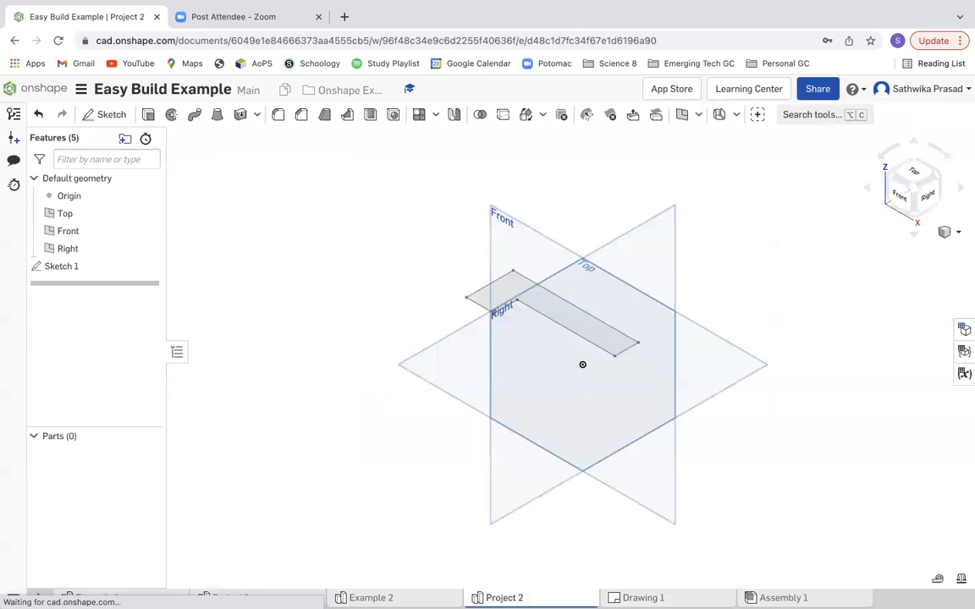
pyautogui.click(495, 293)
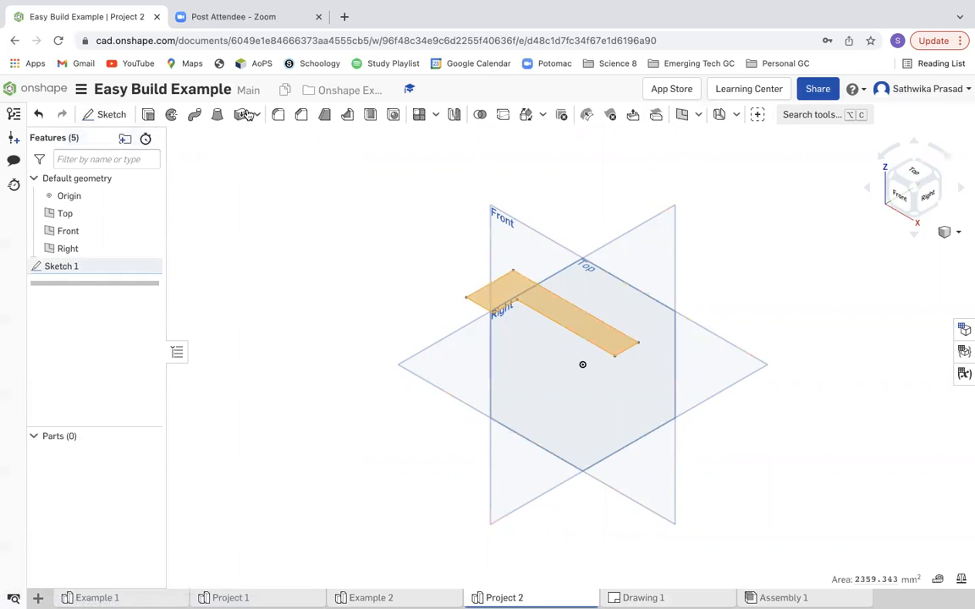
pyautogui.click(148, 114)
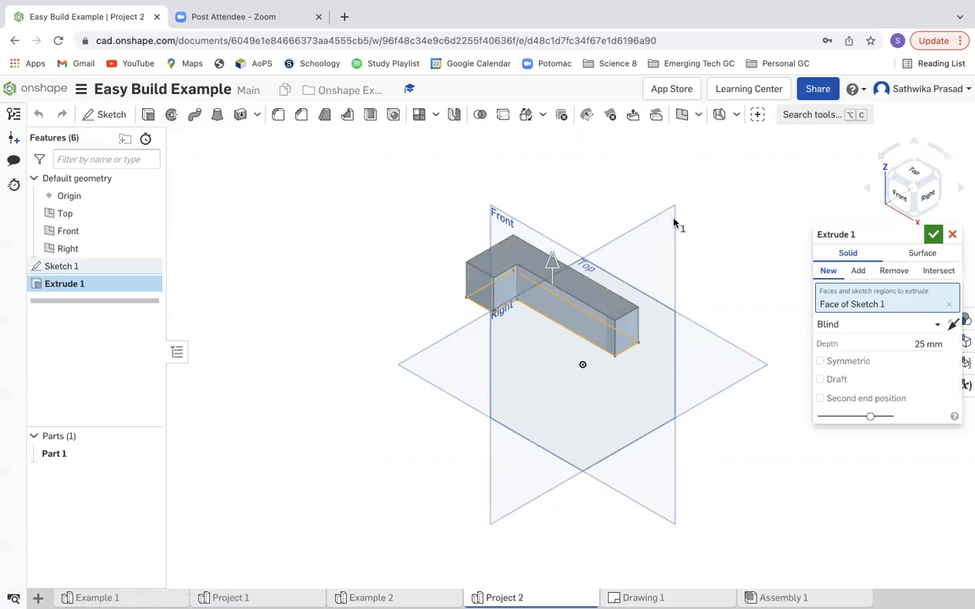
pyautogui.click(860, 360)
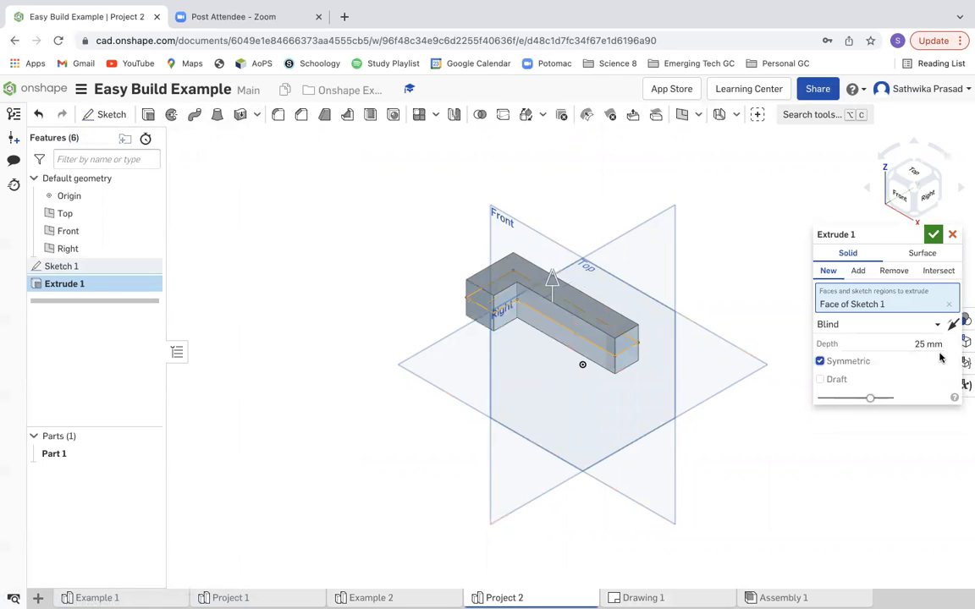
pyautogui.click(939, 345)
pyautogui.write('6')
pyautogui.press('Return')
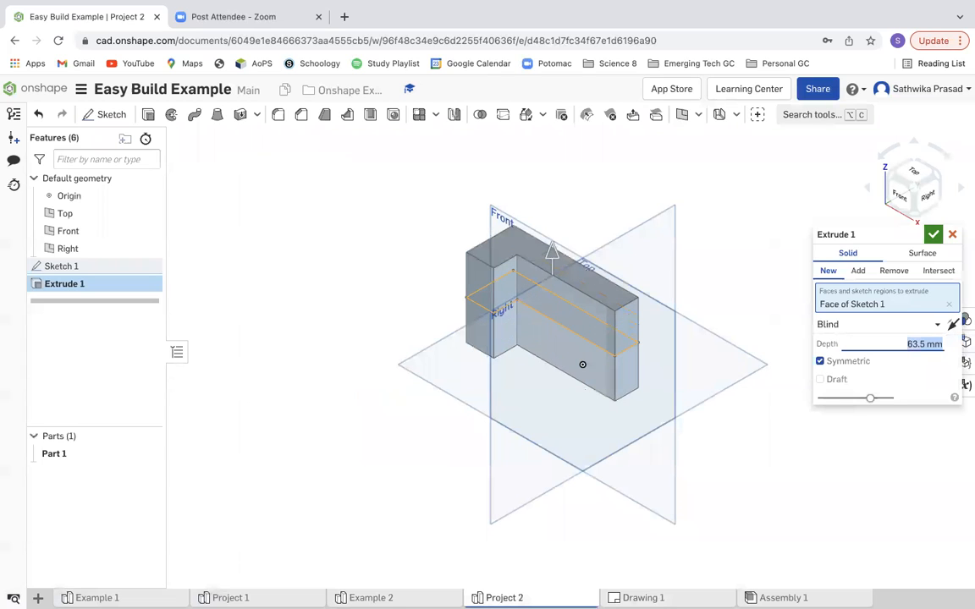
pyautogui.click(934, 235)
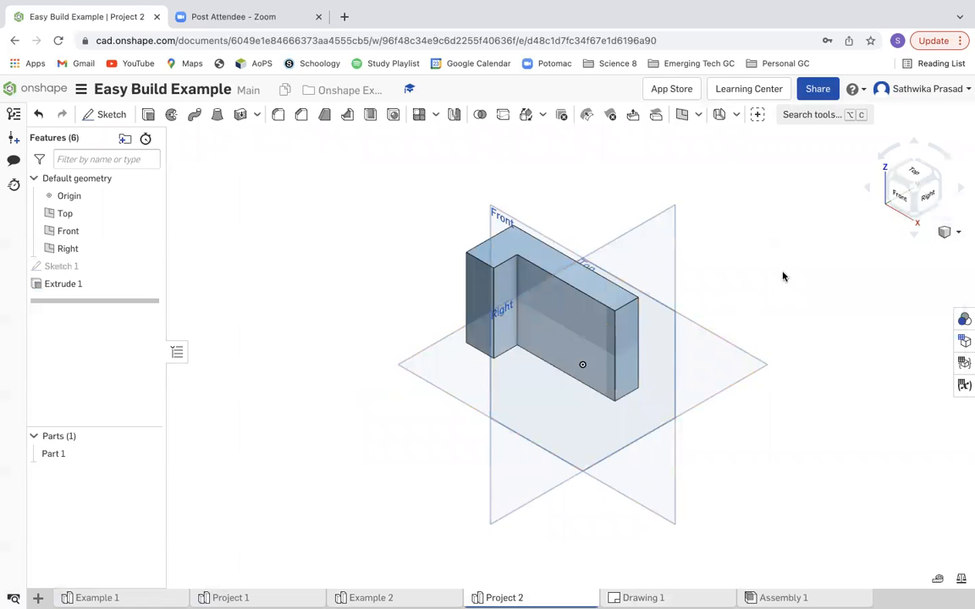
# Step: Hide the default planes and return the extruded part to the isometric view
pyautogui.click(903, 205)
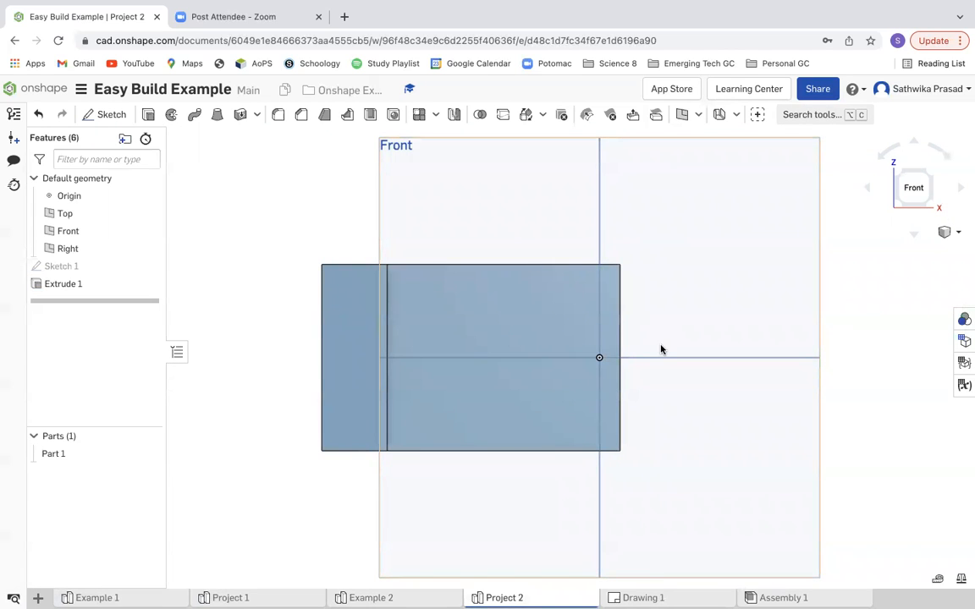
pyautogui.press('p')
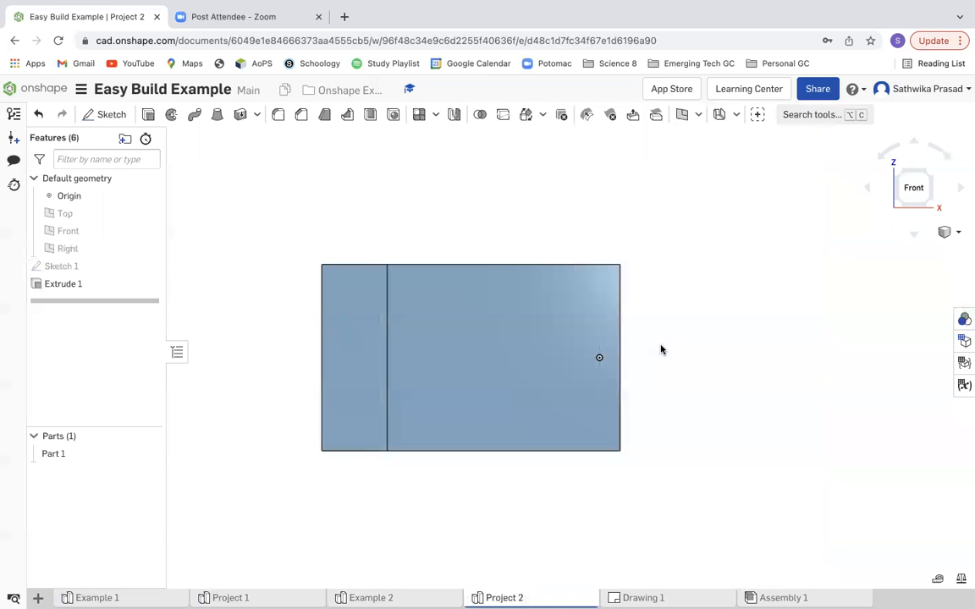
pyautogui.click(914, 189)
pyautogui.scroll(-3, 882, 375)
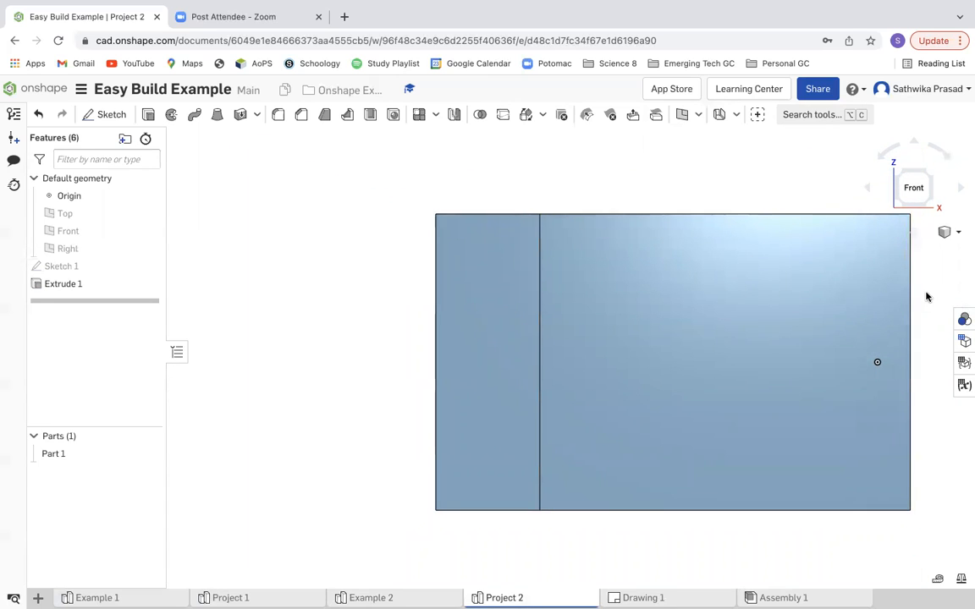
pyautogui.click(947, 232)
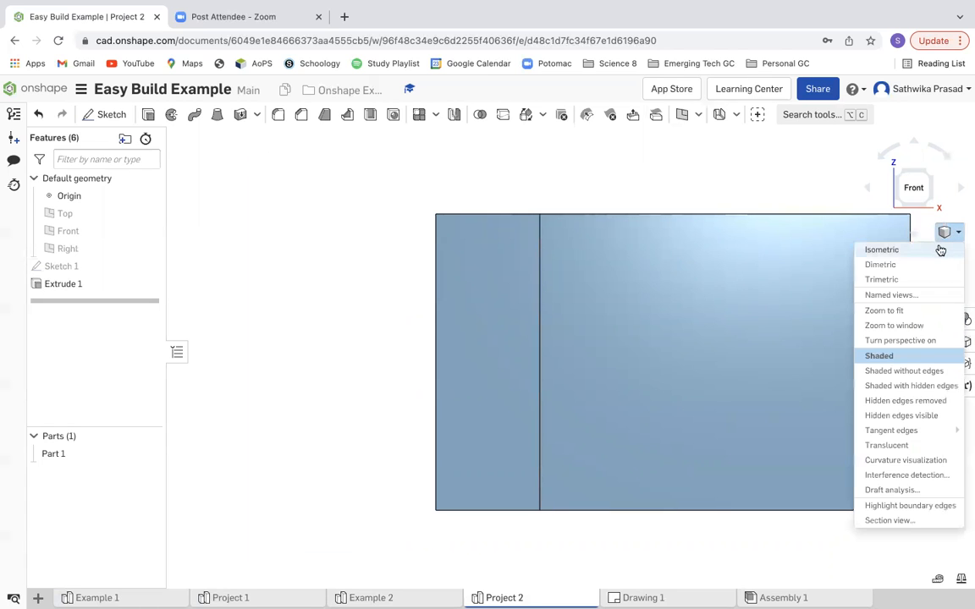
pyautogui.click(940, 249)
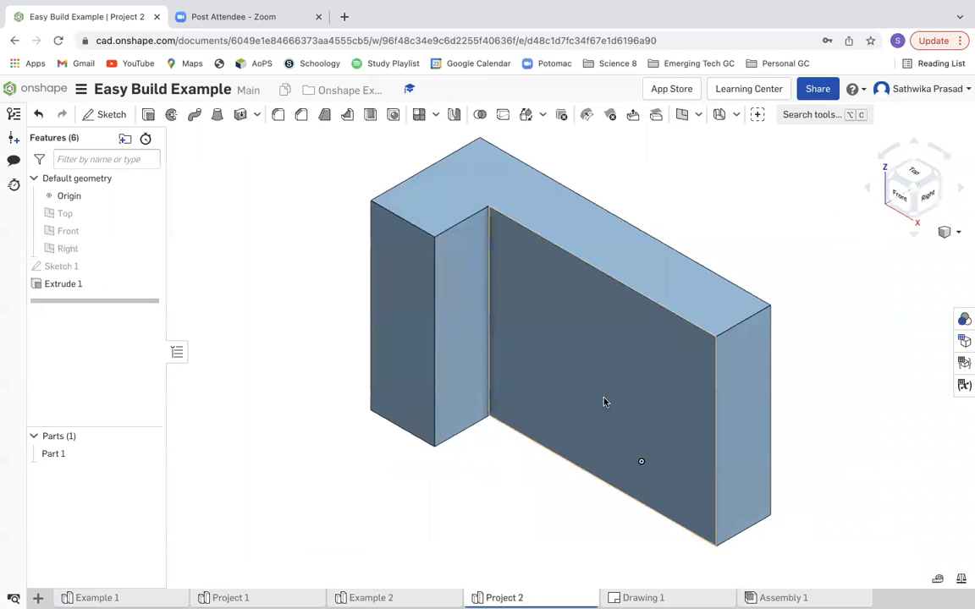
# Step: Start a sketch on the long arm's inner front face and show it square-on from the front, with the sketch settings clear of the part
pyautogui.click(904, 199)
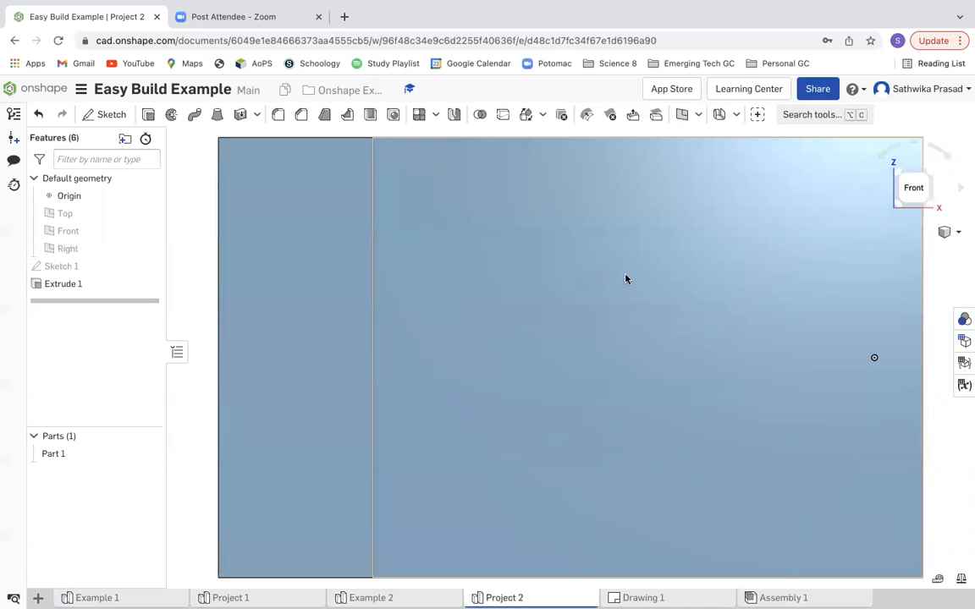
pyautogui.click(942, 233)
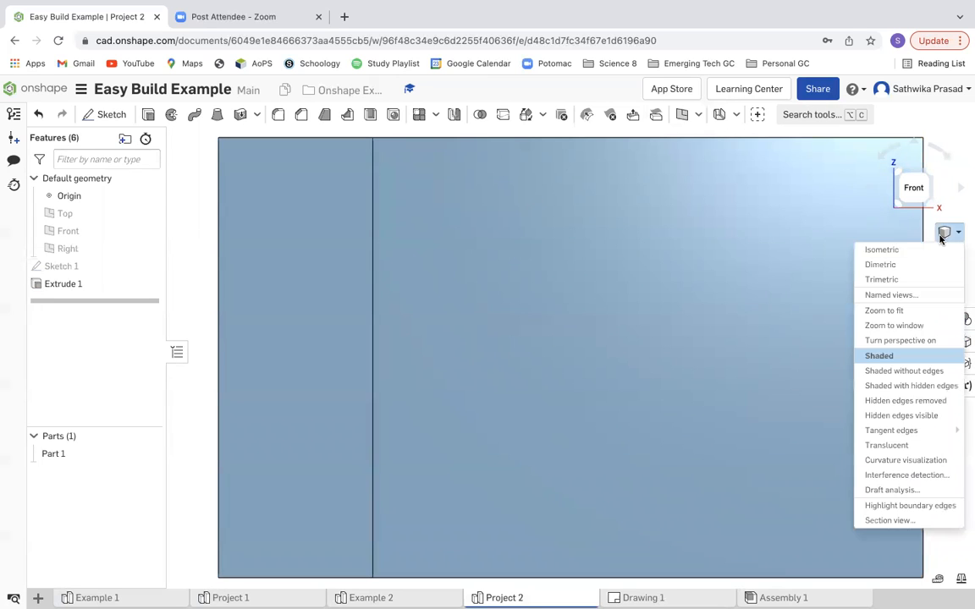
pyautogui.click(882, 250)
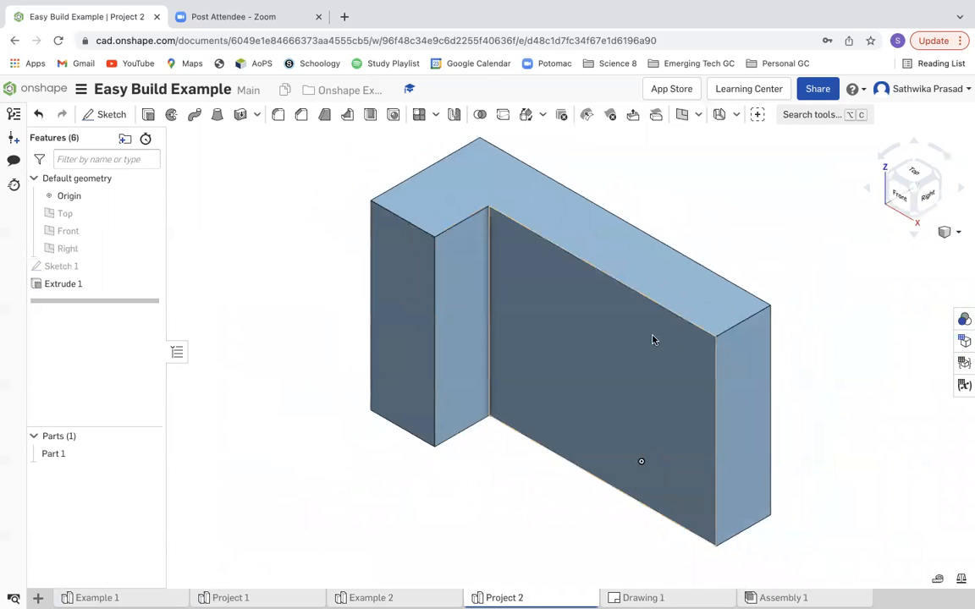
pyautogui.click(620, 396)
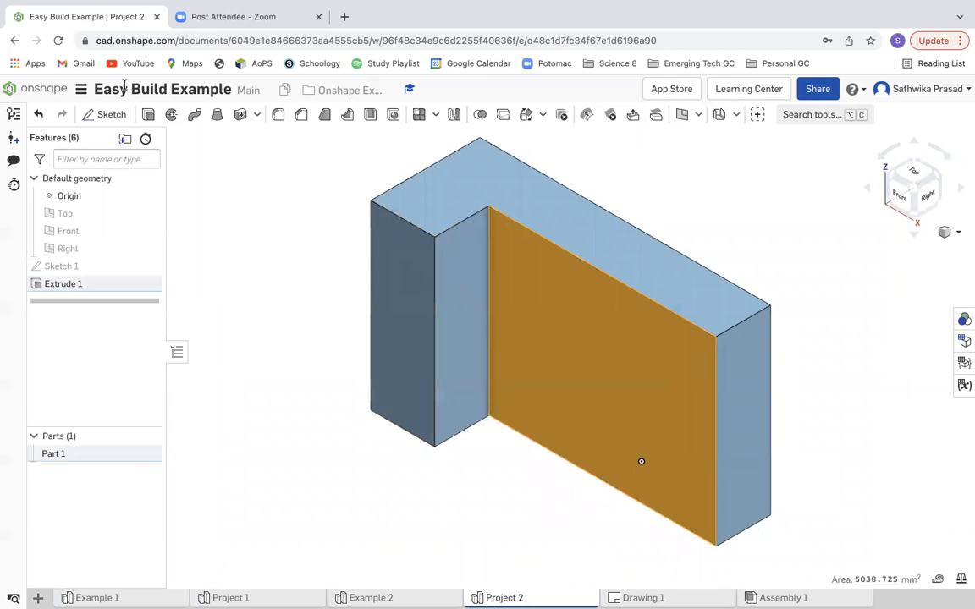
pyautogui.click(115, 118)
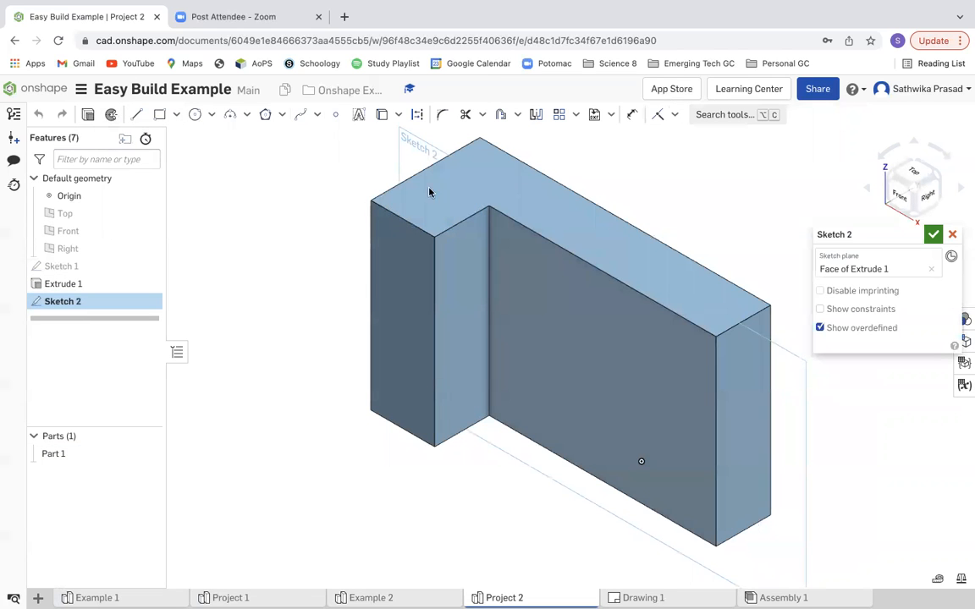
pyautogui.click(902, 199)
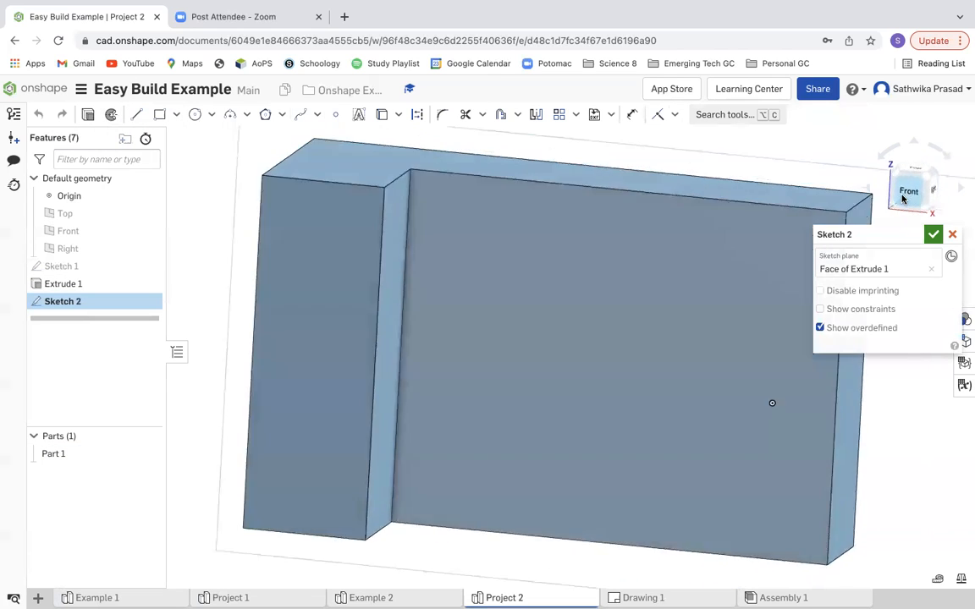
pyautogui.moveTo(880, 236)
pyautogui.mouseDown()
pyautogui.moveTo(892, 378)
pyautogui.moveTo(783, 312)
pyautogui.mouseUp()
pyautogui.scroll(-5, 576, 292)
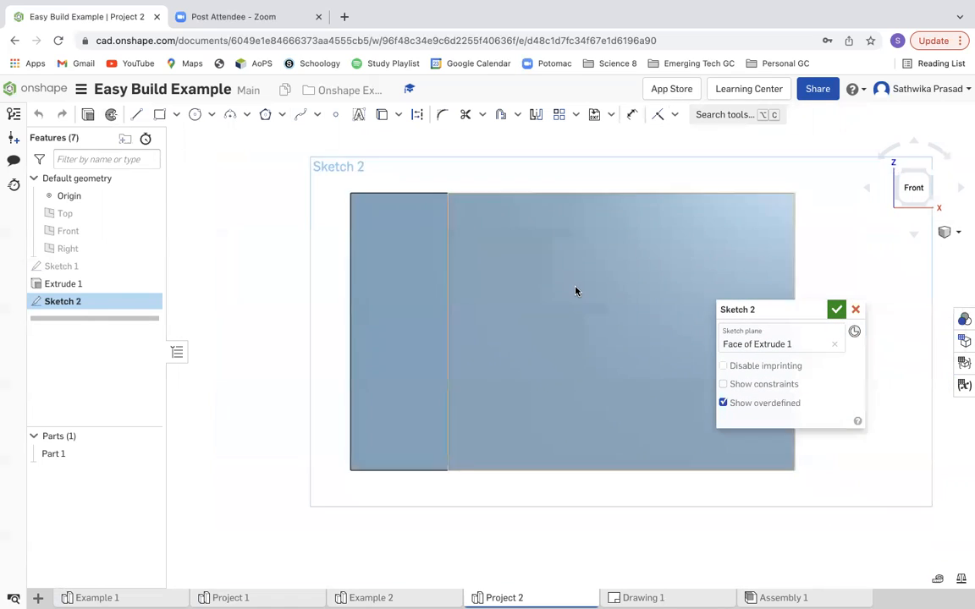
pyautogui.scroll(2, 576, 291)
pyautogui.moveTo(790, 313)
pyautogui.mouseDown()
pyautogui.moveTo(840, 130)
pyautogui.moveTo(890, 137)
pyautogui.mouseUp()
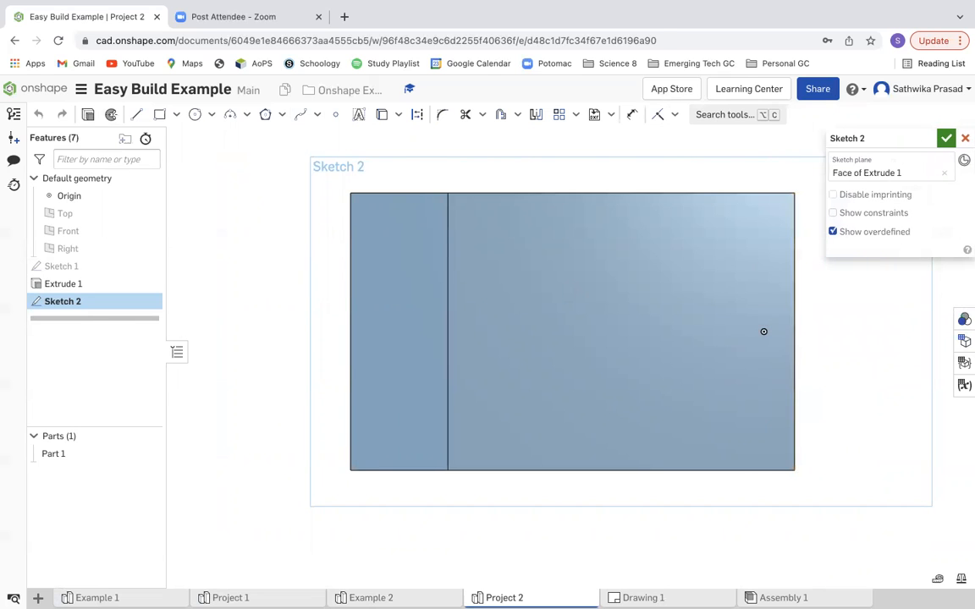
# Step: In Drawing 1, leave the Dimension tool and move the 31.75 slot dimension farther outside the lower view
pyautogui.click(644, 597)
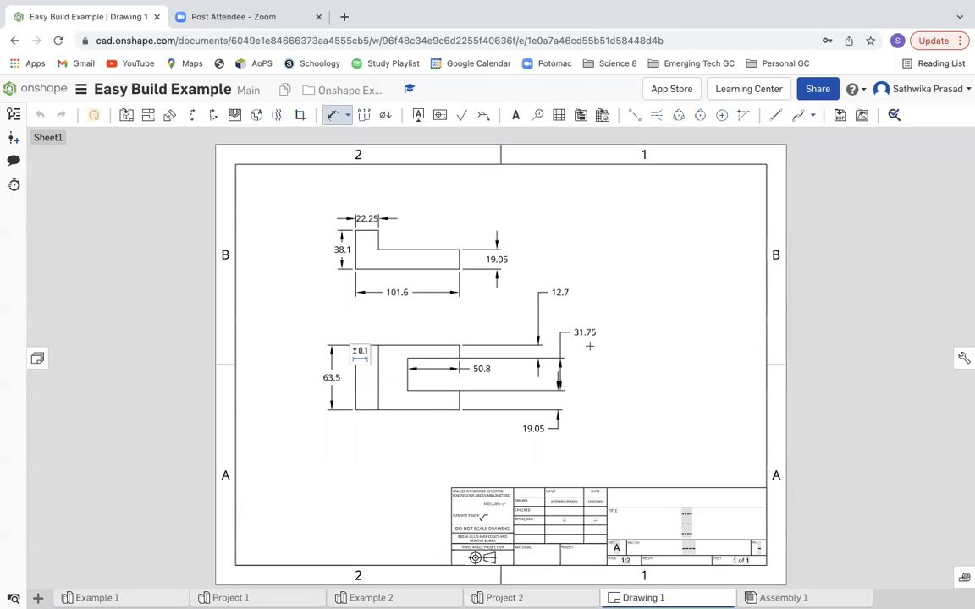
pyautogui.press('Escape')
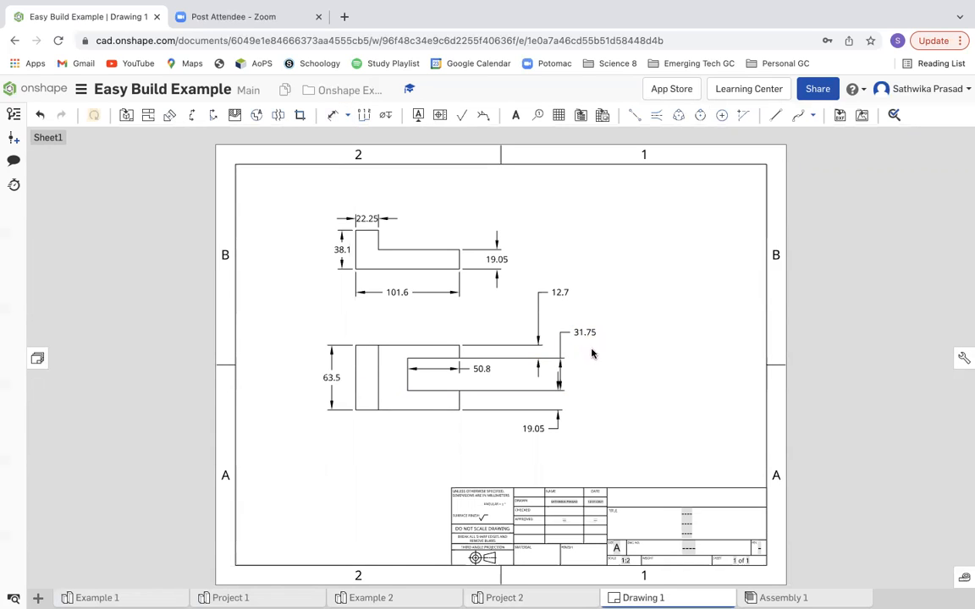
pyautogui.click(609, 380)
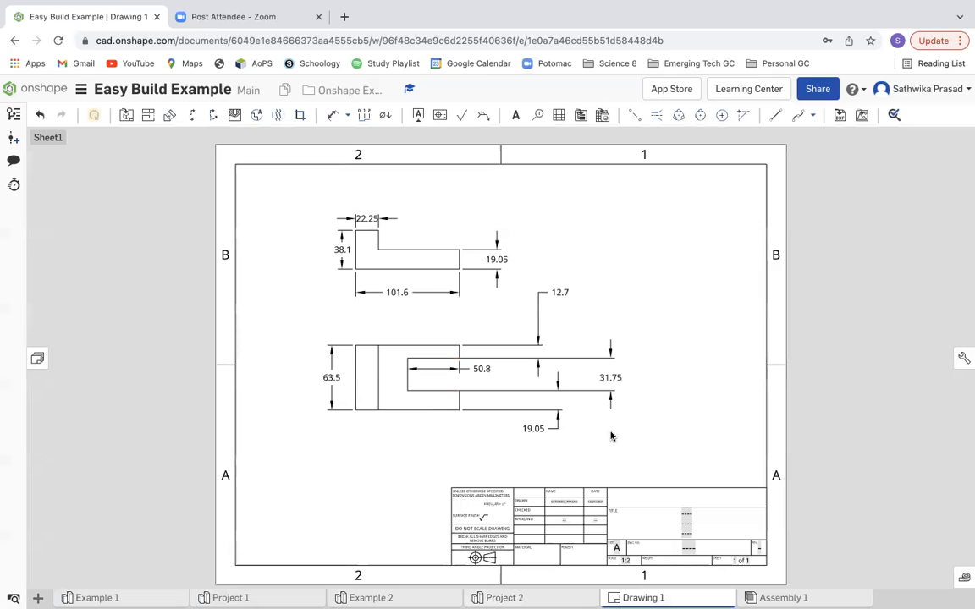
pyautogui.click(444, 392)
# Step: In Project 2's face sketch, draw a three-line slot profile open at the long arm's free end, about 30 mm deep and 33 mm high
pyautogui.click(504, 597)
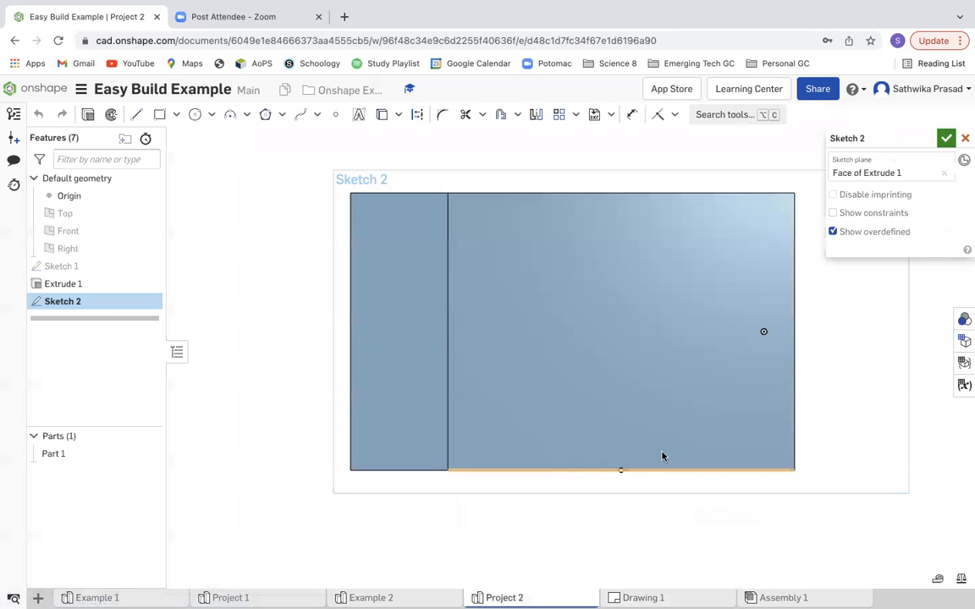
pyautogui.click(136, 114)
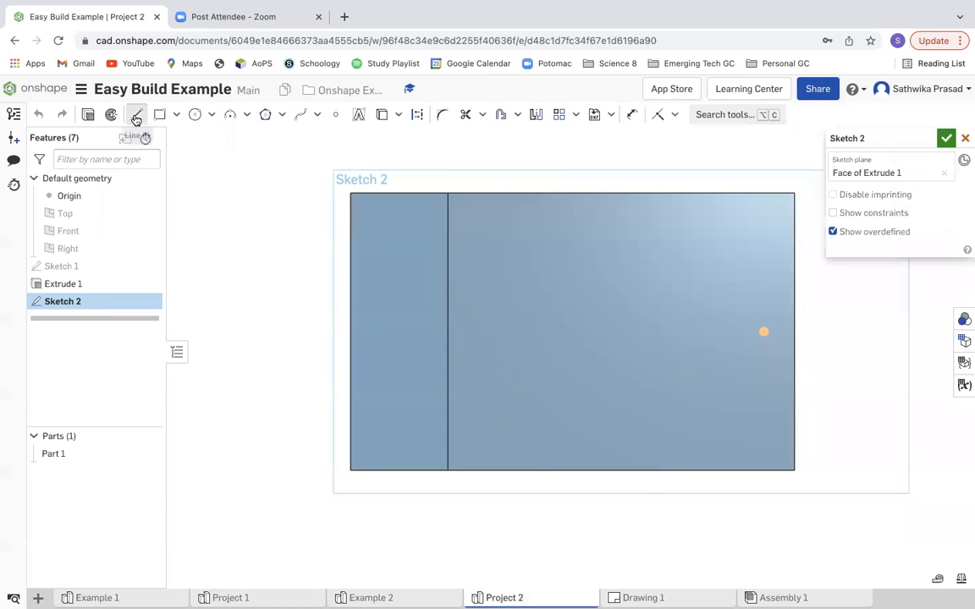
pyautogui.click(793, 435)
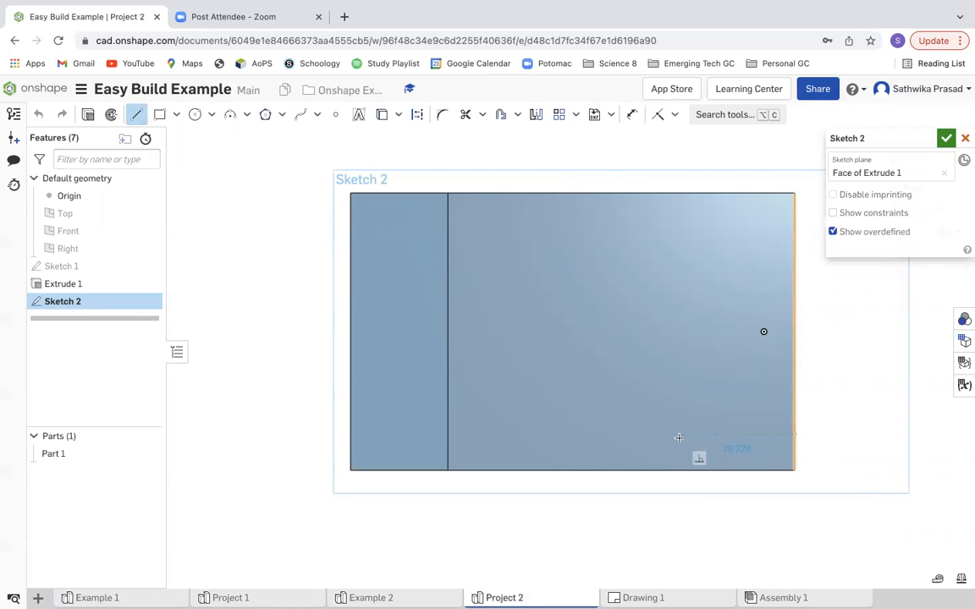
pyautogui.click(665, 435)
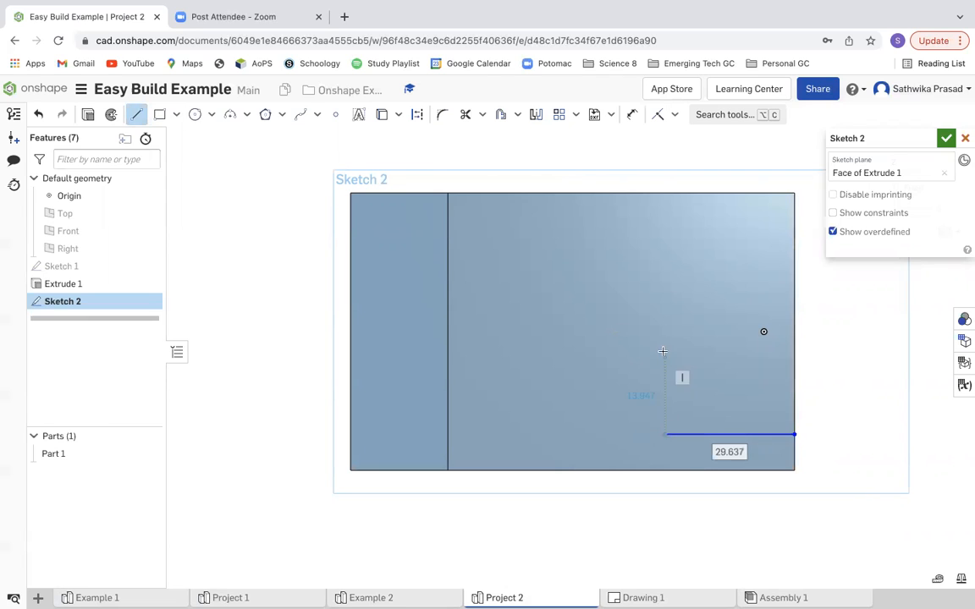
pyautogui.click(665, 292)
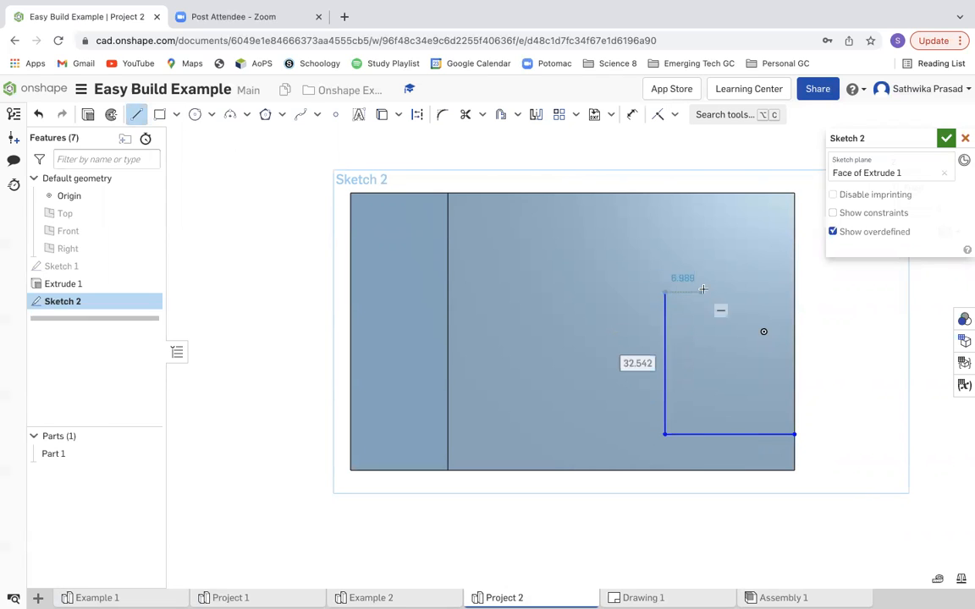
pyautogui.click(793, 292)
pyautogui.press('Escape')
# Step: Dimension the distance from the slot's lower line to the part's bottom edge as 19.05 mm
pyautogui.press('d')
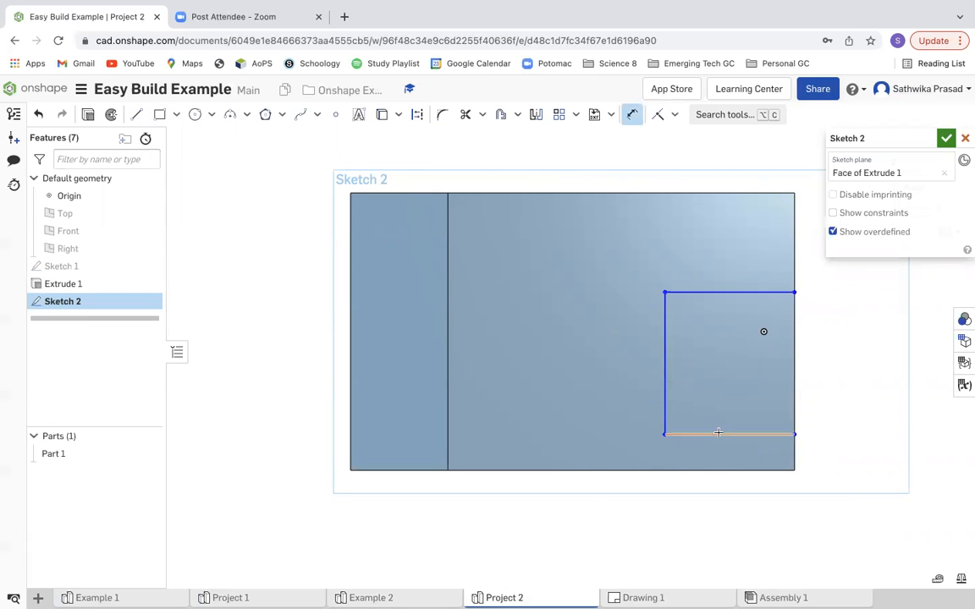
pyautogui.click(718, 434)
pyautogui.click(752, 470)
pyautogui.click(888, 464)
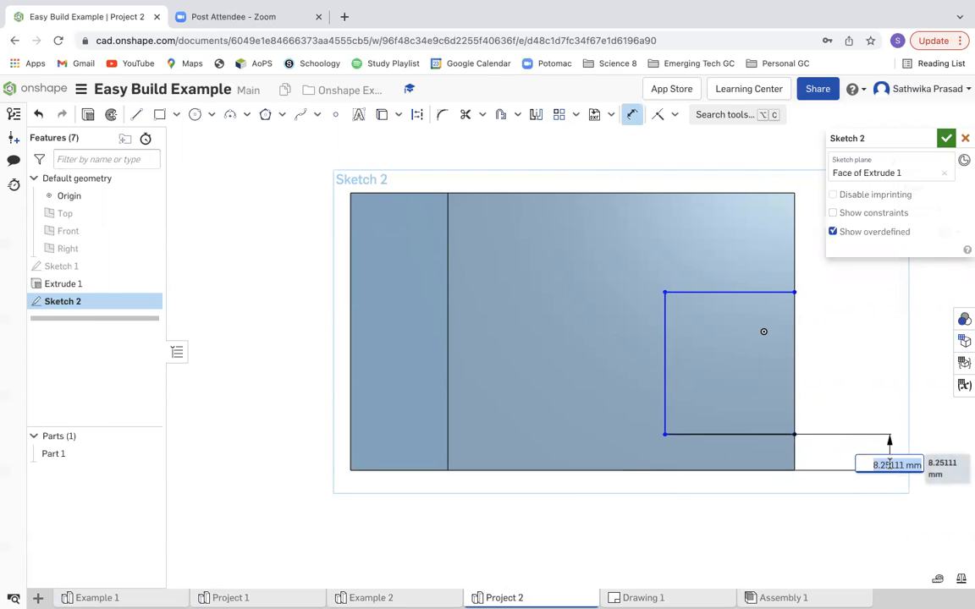
pyautogui.write('19.05')
pyautogui.press('Return')
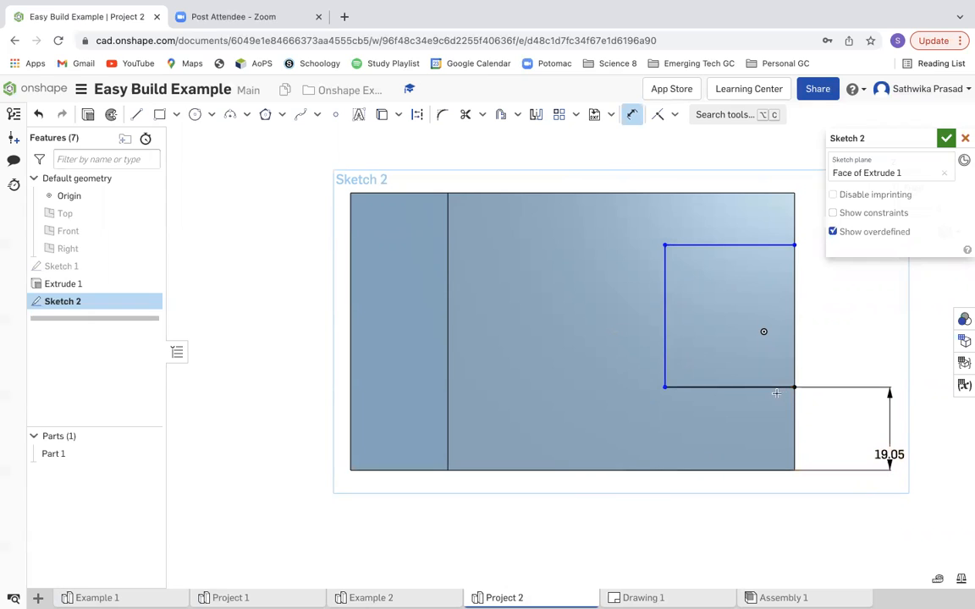
# Step: Dimension the distance from the slot's upper line to the part's top edge as 12.7 mm
pyautogui.click(763, 245)
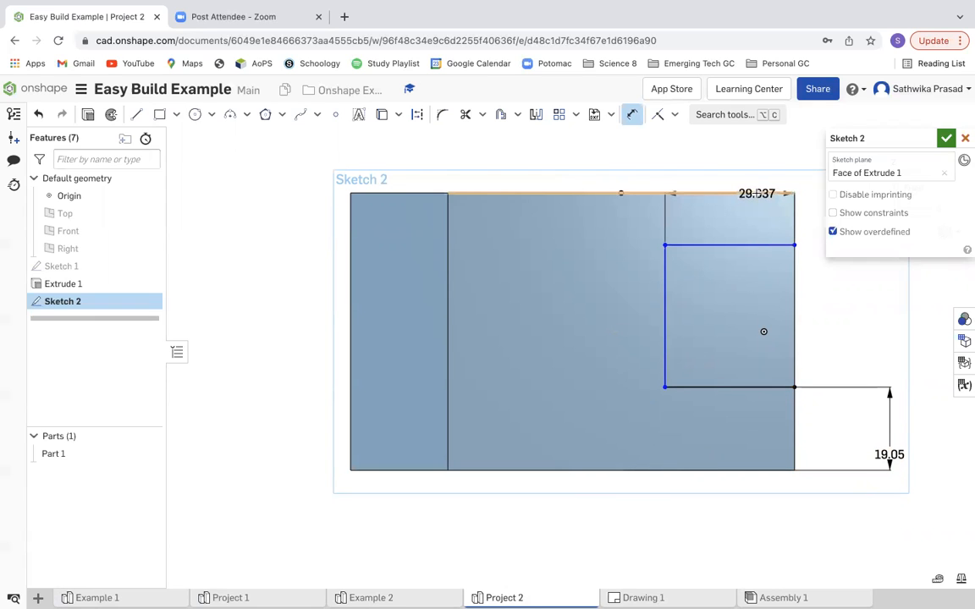
pyautogui.click(757, 193)
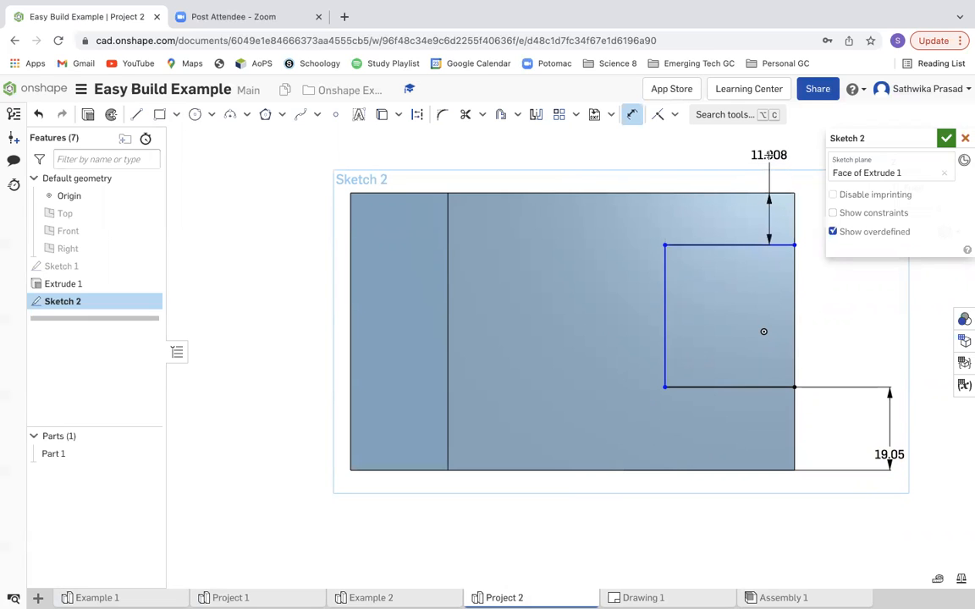
pyautogui.click(768, 155)
pyautogui.write('12')
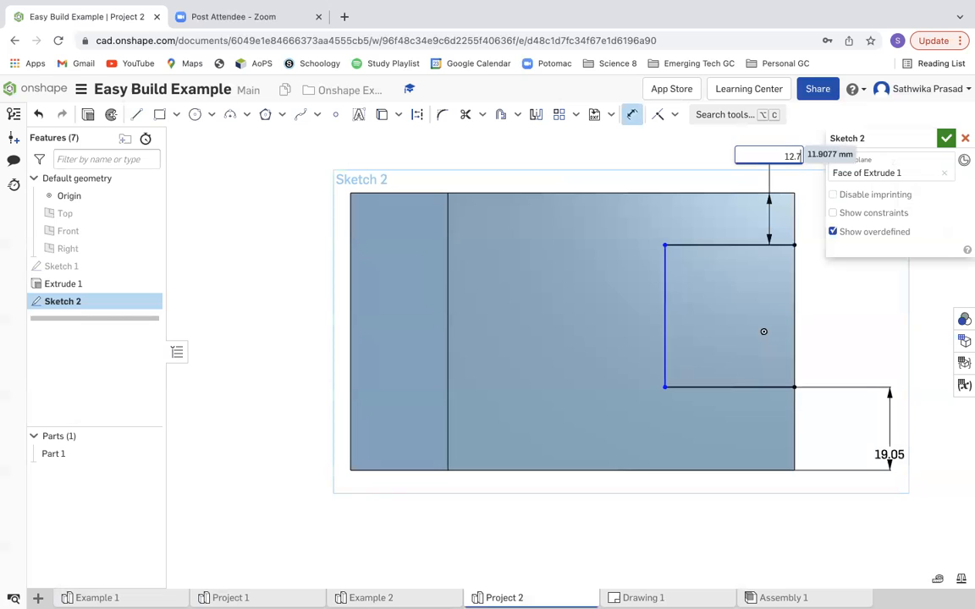
pyautogui.write('.7')
pyautogui.press('Return')
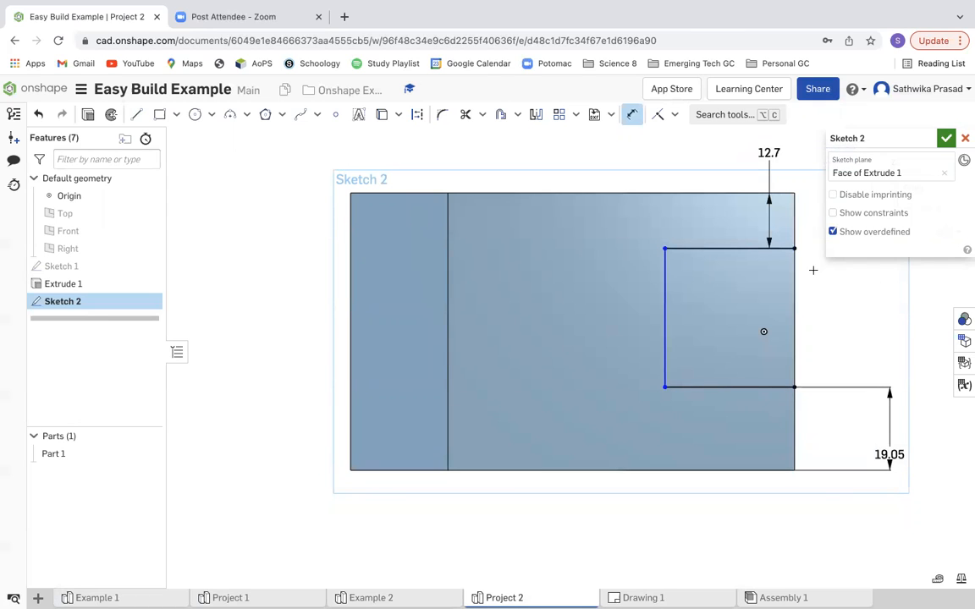
# Step: Add a driven reference dimension for the slot's closed end line, placed outside the part's open end
pyautogui.click(666, 294)
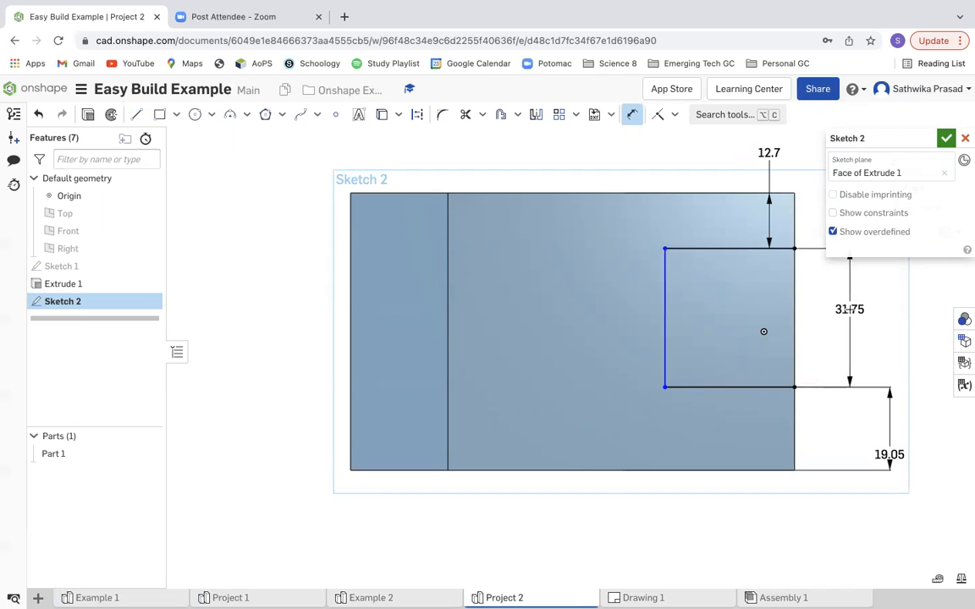
pyautogui.click(848, 309)
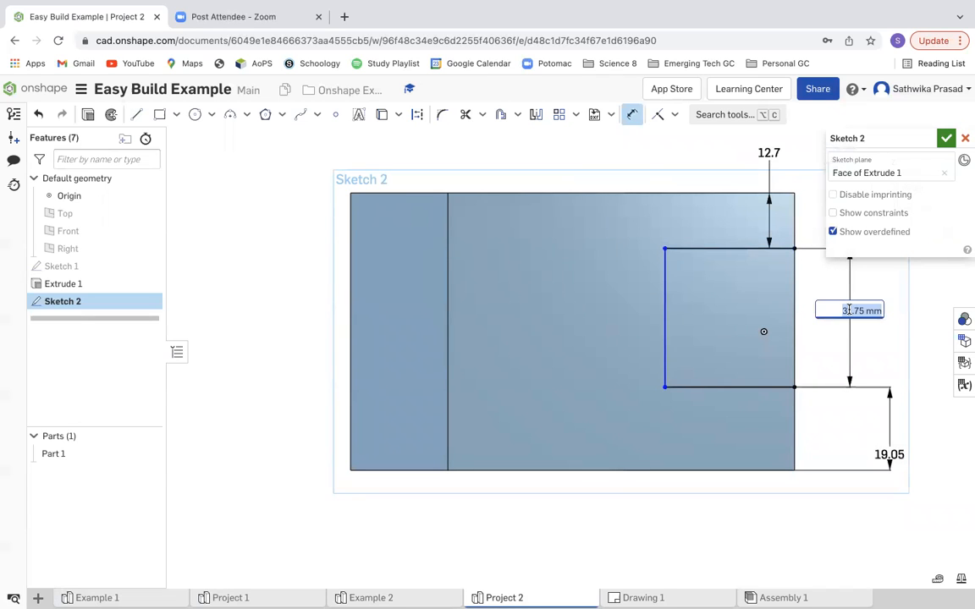
pyautogui.press('Return')
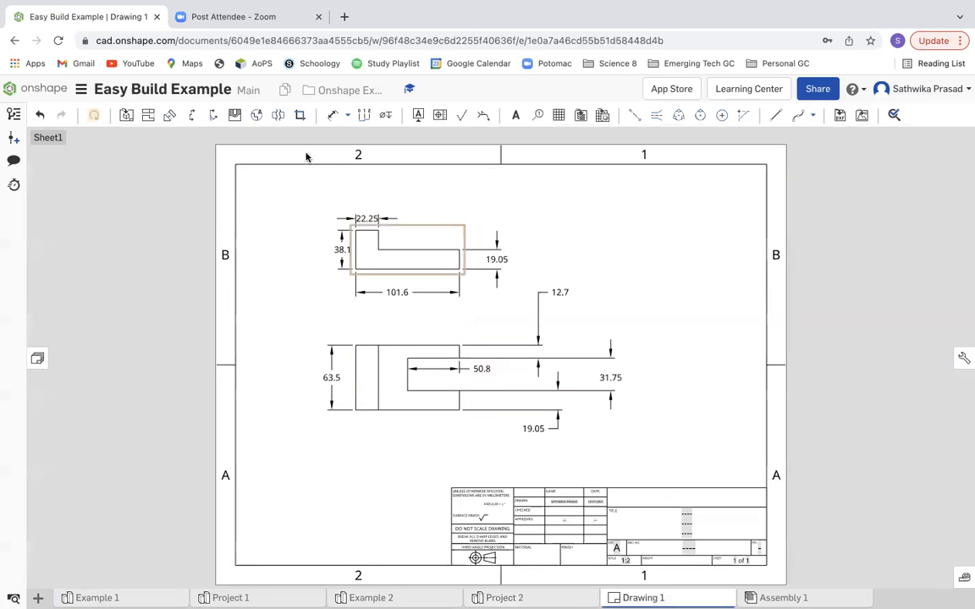
# Step: Back in Project 2, dimension the length of the slot's lower line as 50.8 mm and finish the sketch
pyautogui.click(575, 597)
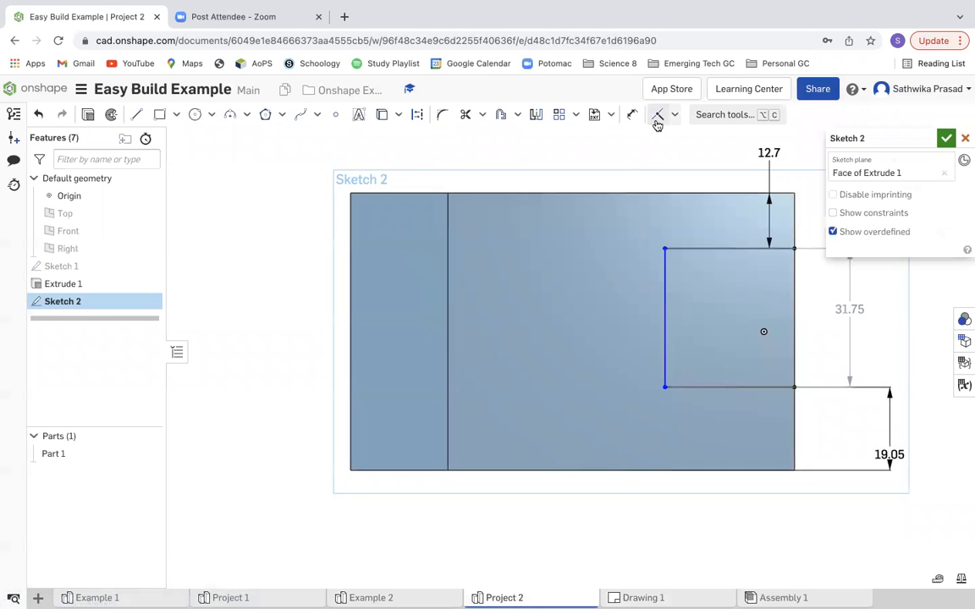
pyautogui.click(631, 116)
pyautogui.click(714, 391)
pyautogui.click(713, 424)
pyautogui.write('50.8')
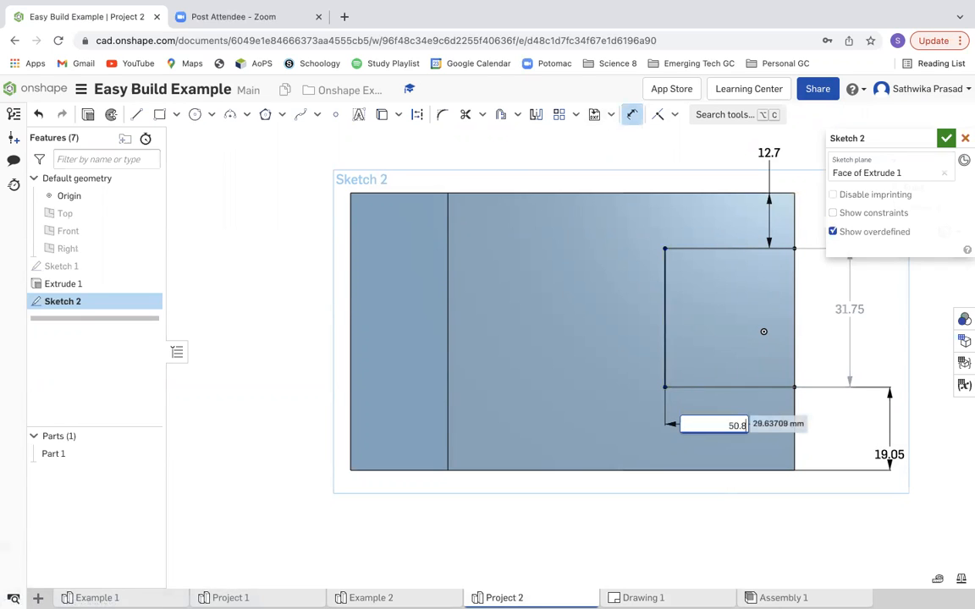
pyautogui.press('Return')
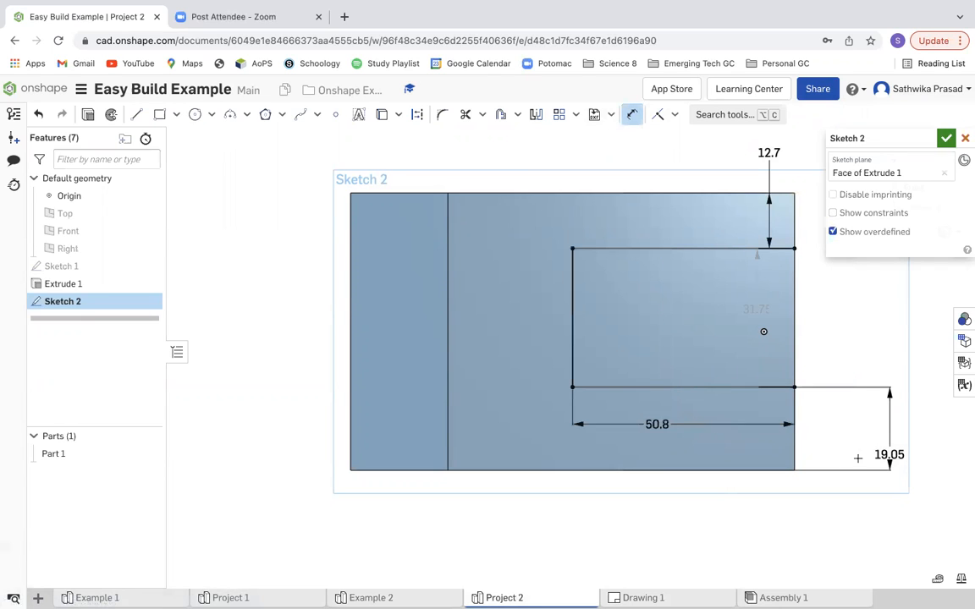
pyautogui.press('Escape')
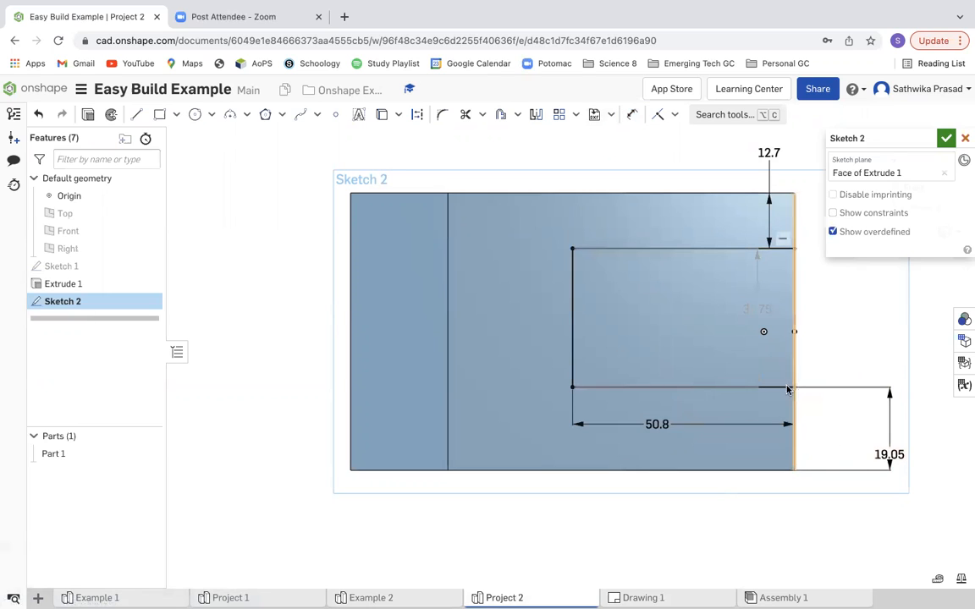
pyautogui.click(945, 139)
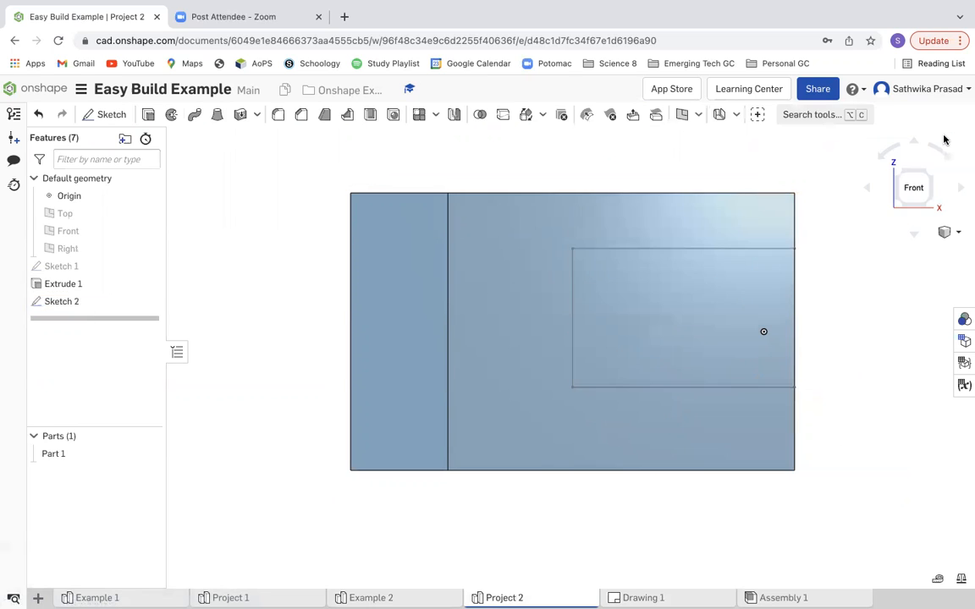
# Step: Cut the slot region out of the long arm with a Remove extrude set to Through all
pyautogui.click(605, 331)
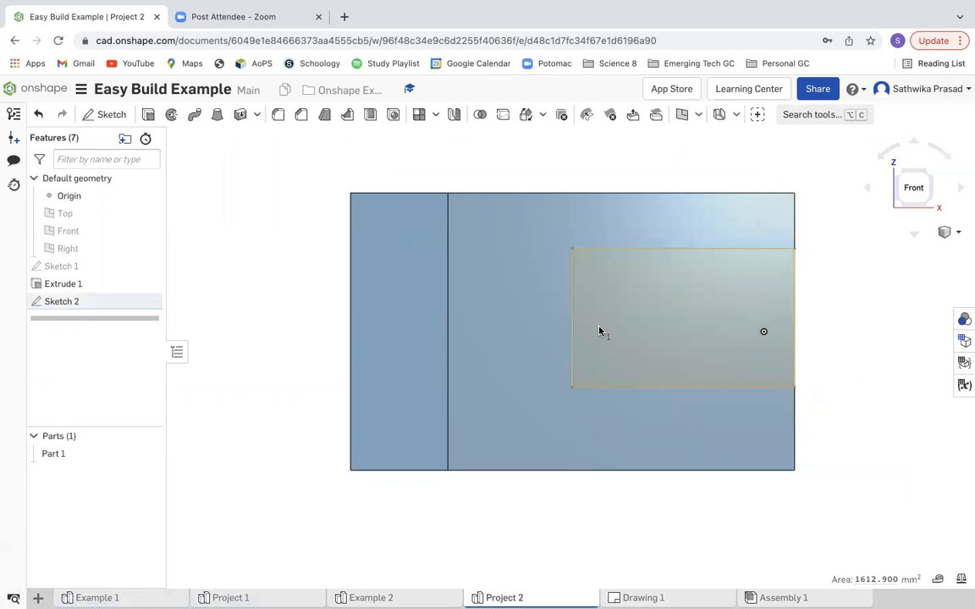
pyautogui.click(149, 114)
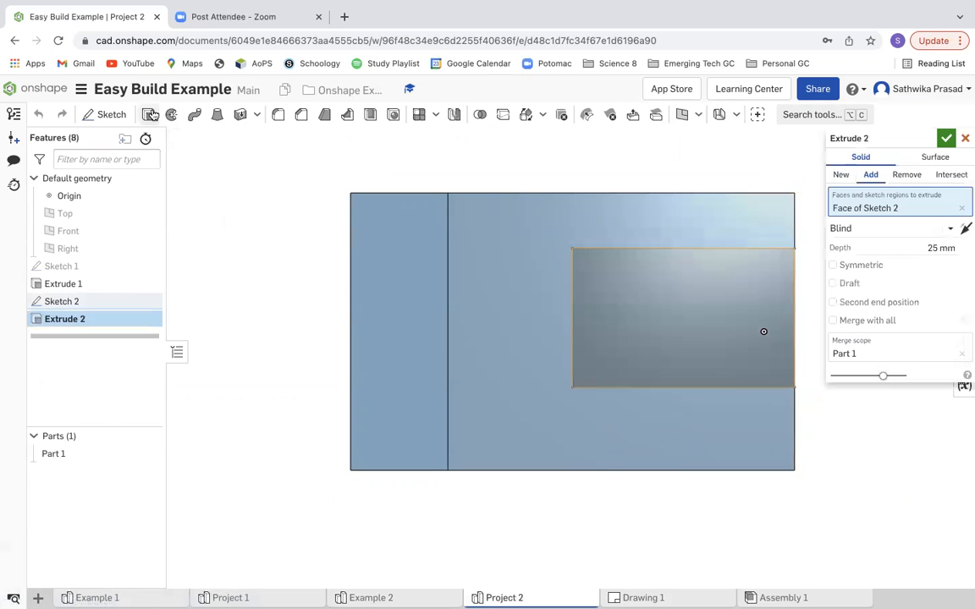
pyautogui.click(900, 174)
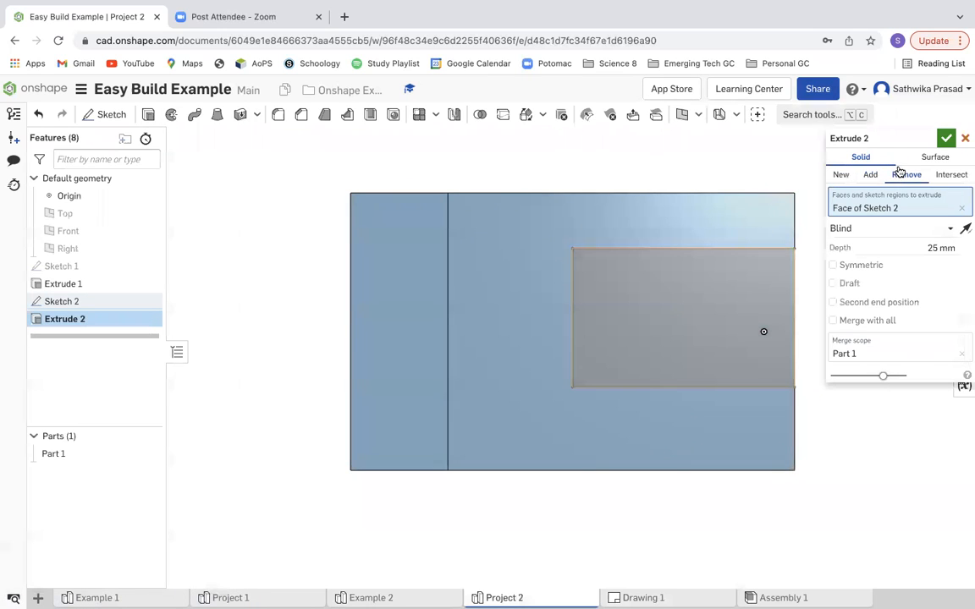
pyautogui.click(880, 230)
pyautogui.click(880, 339)
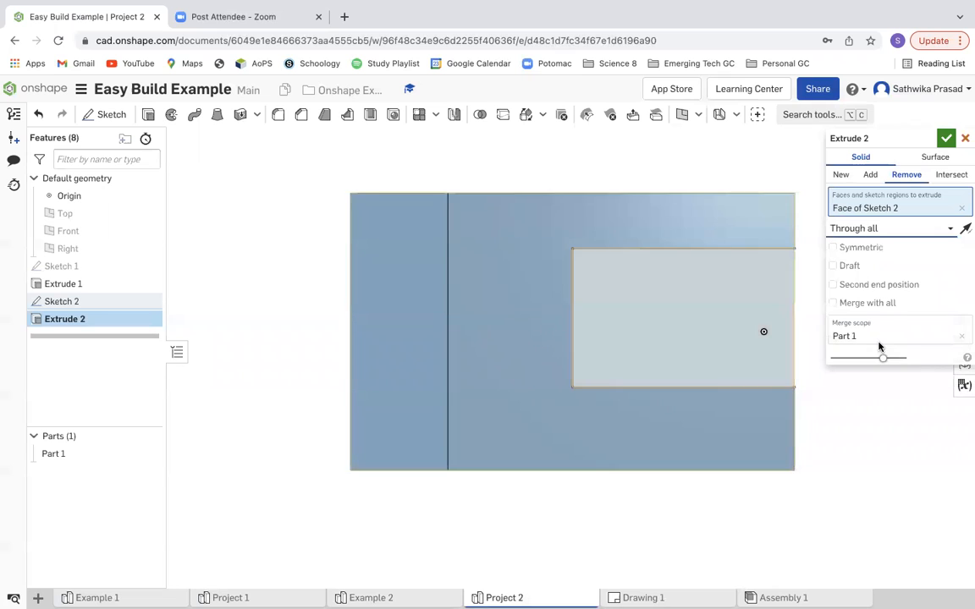
pyautogui.click(946, 140)
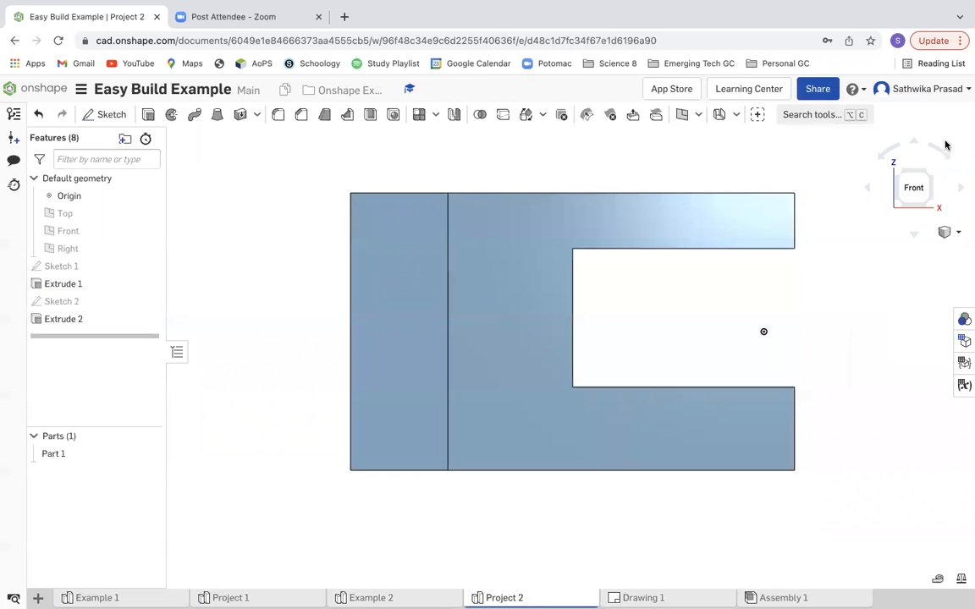
# Step: View the slotted part in isometric orientation
pyautogui.click(942, 233)
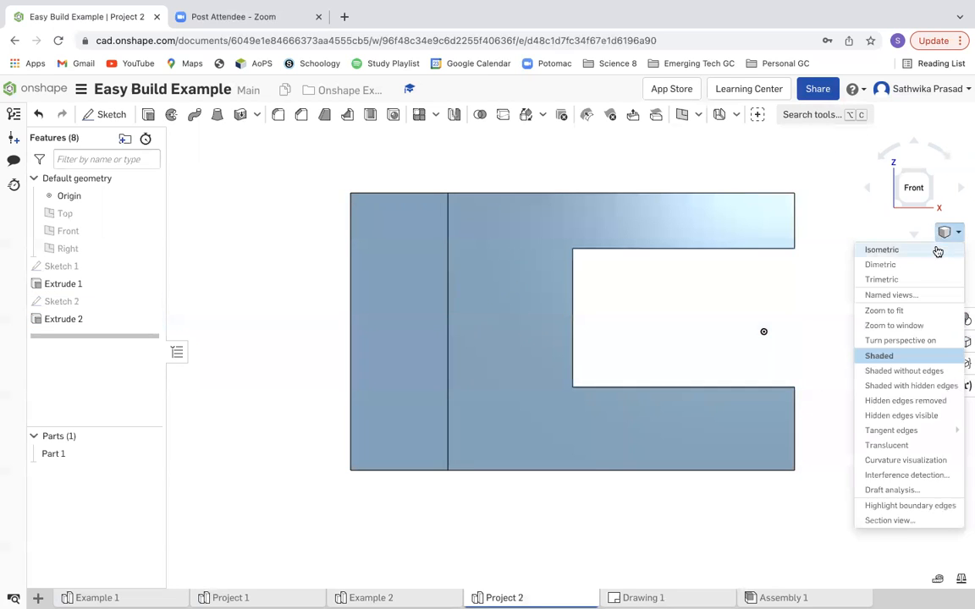
pyautogui.click(882, 250)
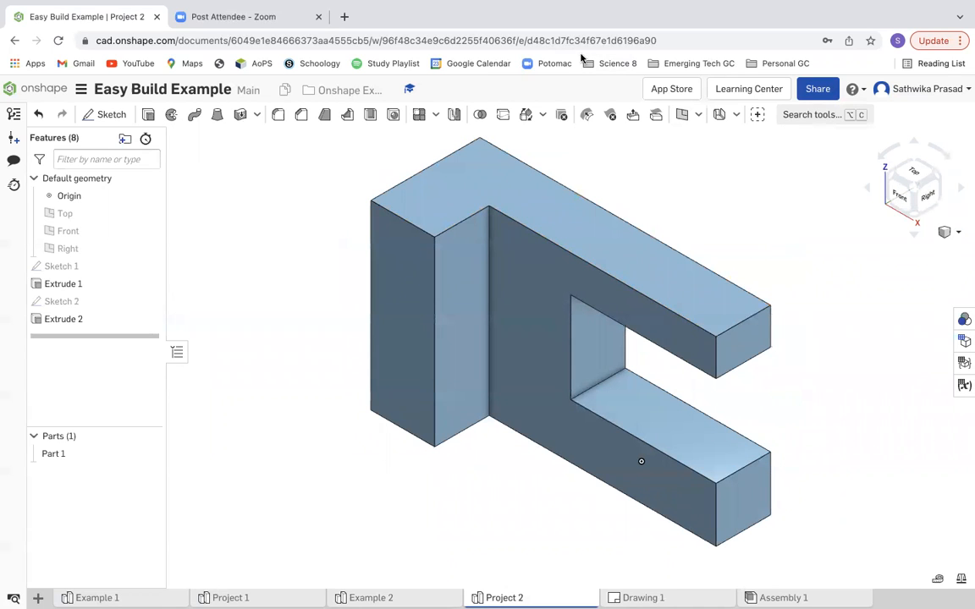
pyautogui.moveTo(525, 5)
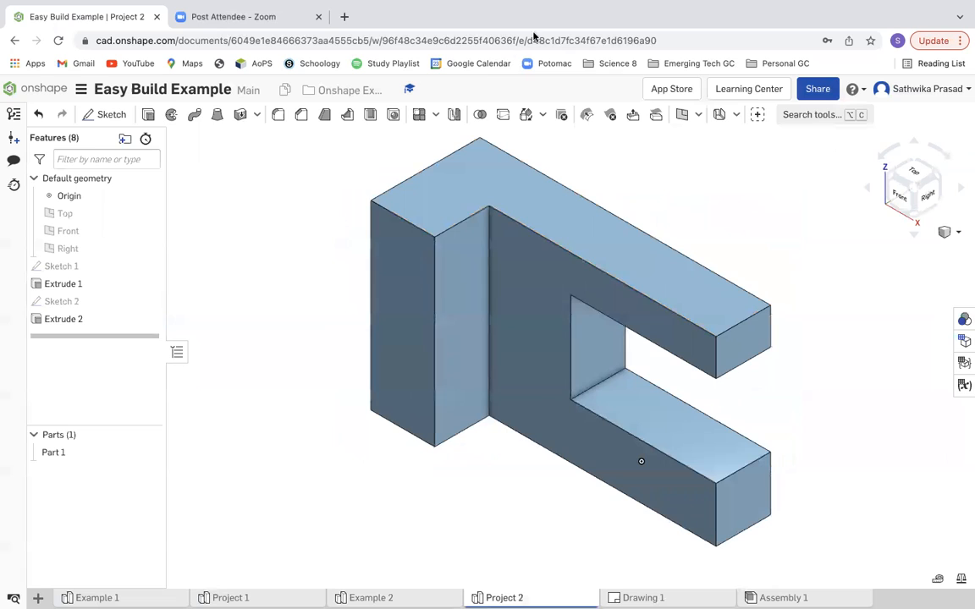